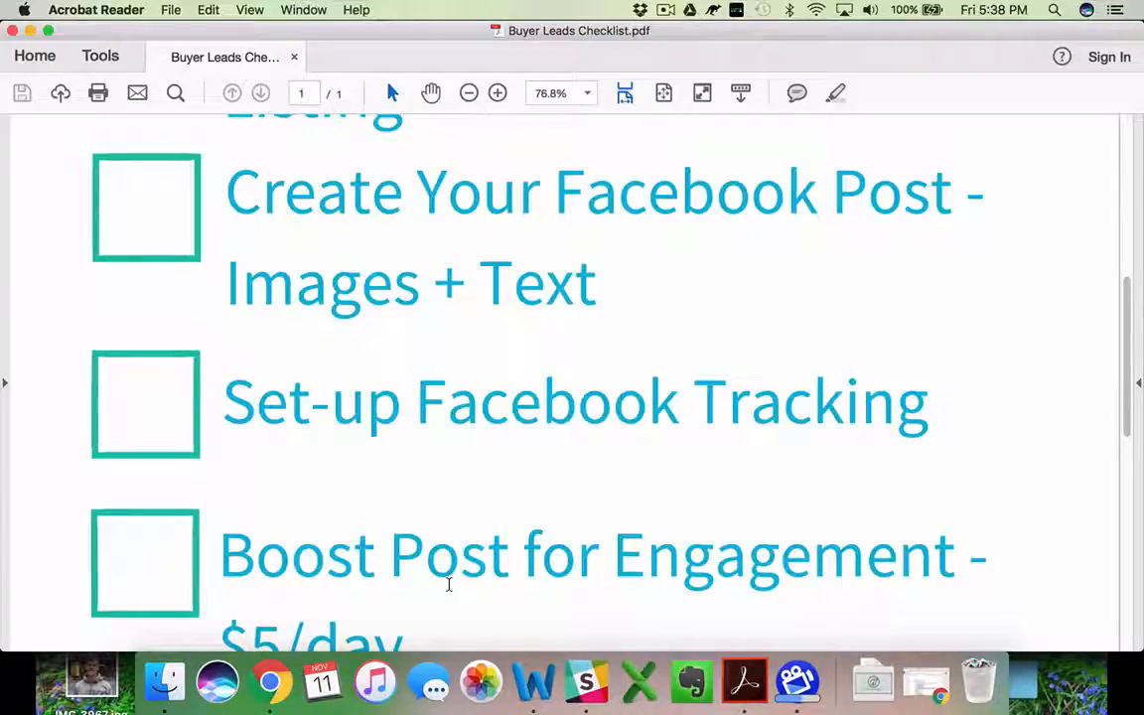
# Step: Switch to Chrome and open Facebook Ads Manager for the first ad account in the account list
pyautogui.click(270, 681)
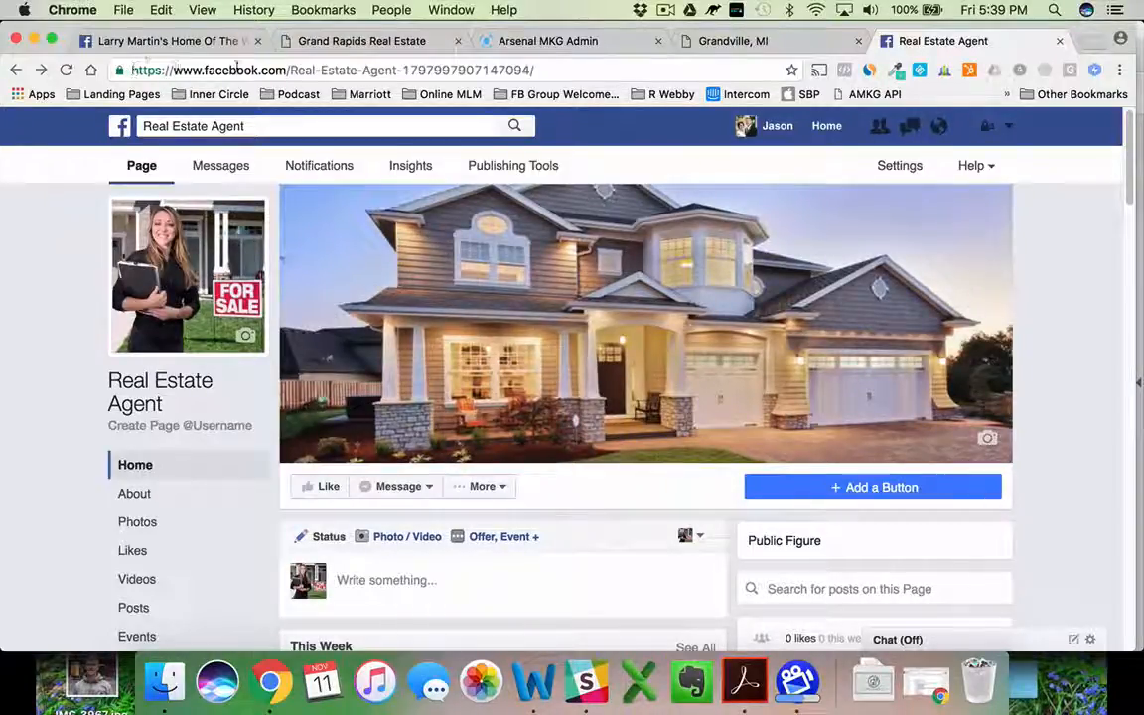
pyautogui.click(533, 42)
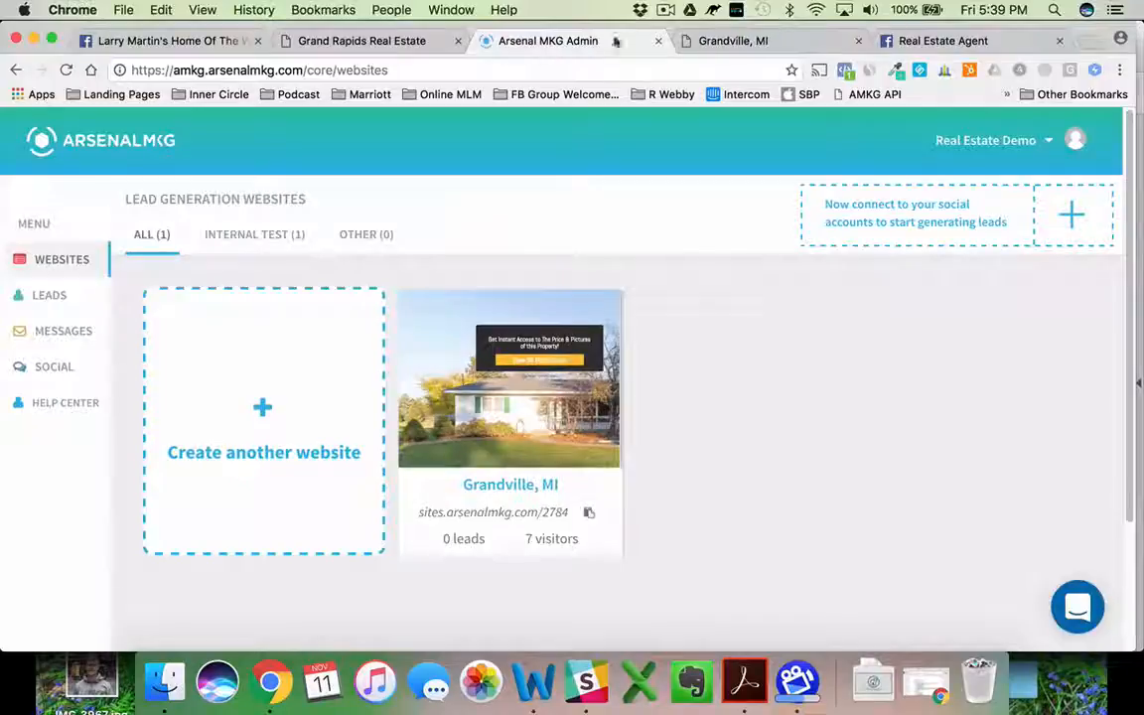
pyautogui.click(909, 42)
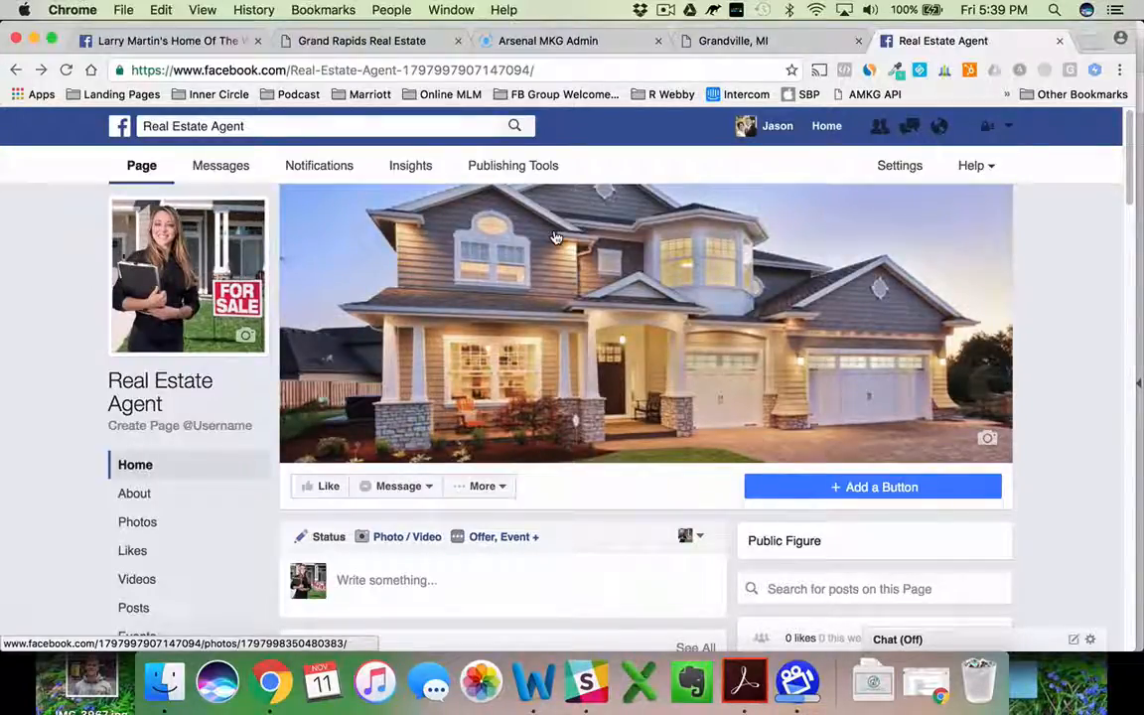
pyautogui.click(1010, 132)
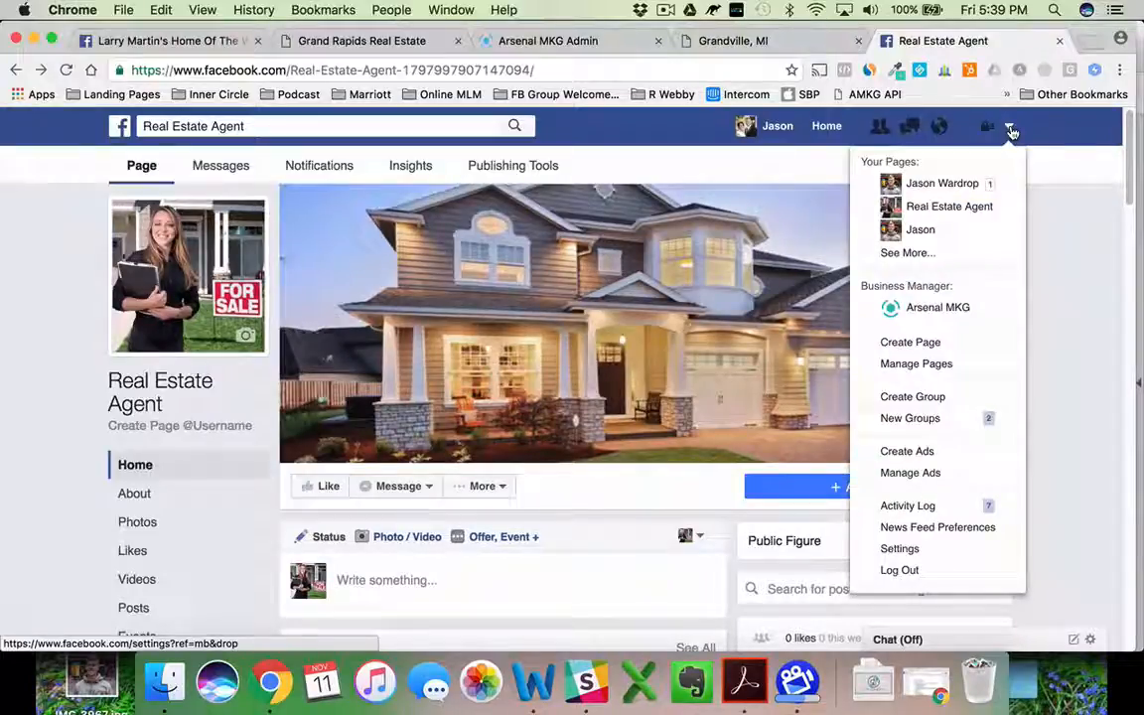
pyautogui.click(951, 474)
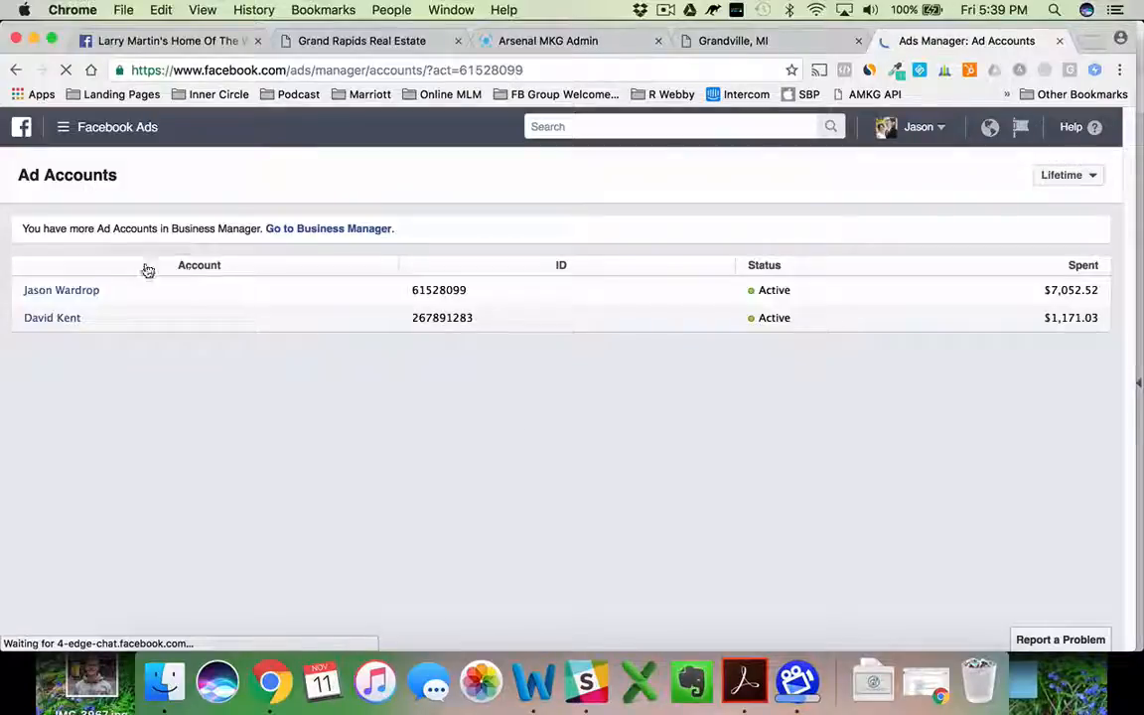
pyautogui.click(52, 292)
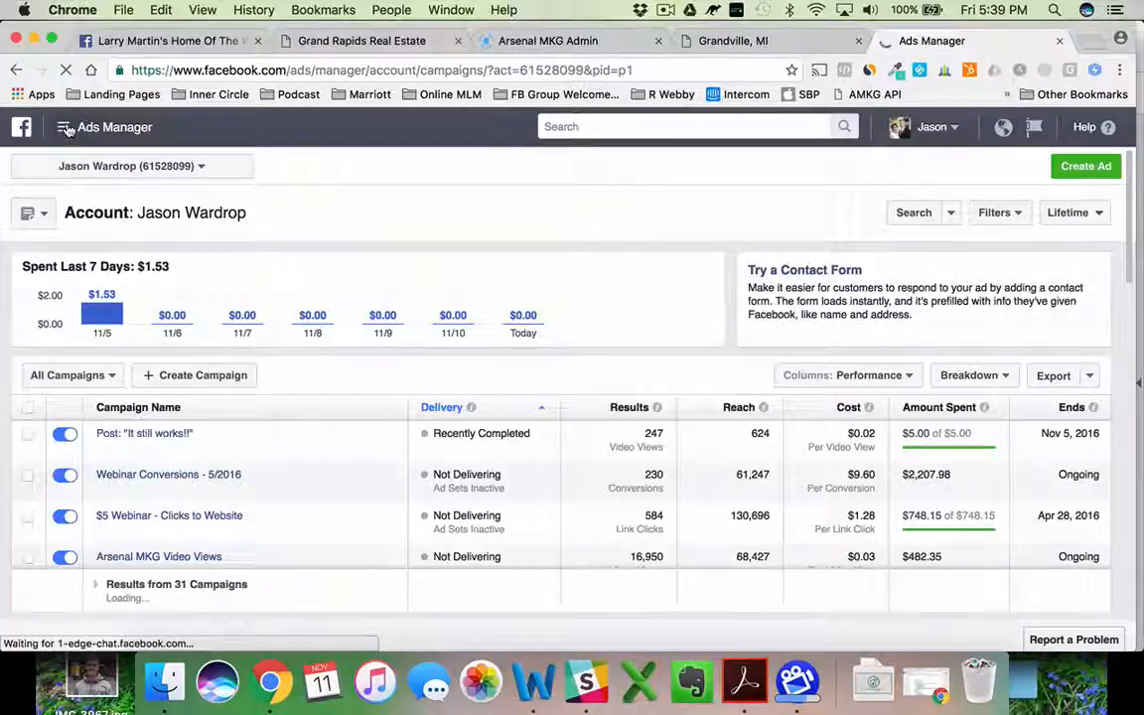
# Step: Open the ad account's Pixels page from the full list of tools and dismiss the tour tip
pyautogui.click(65, 127)
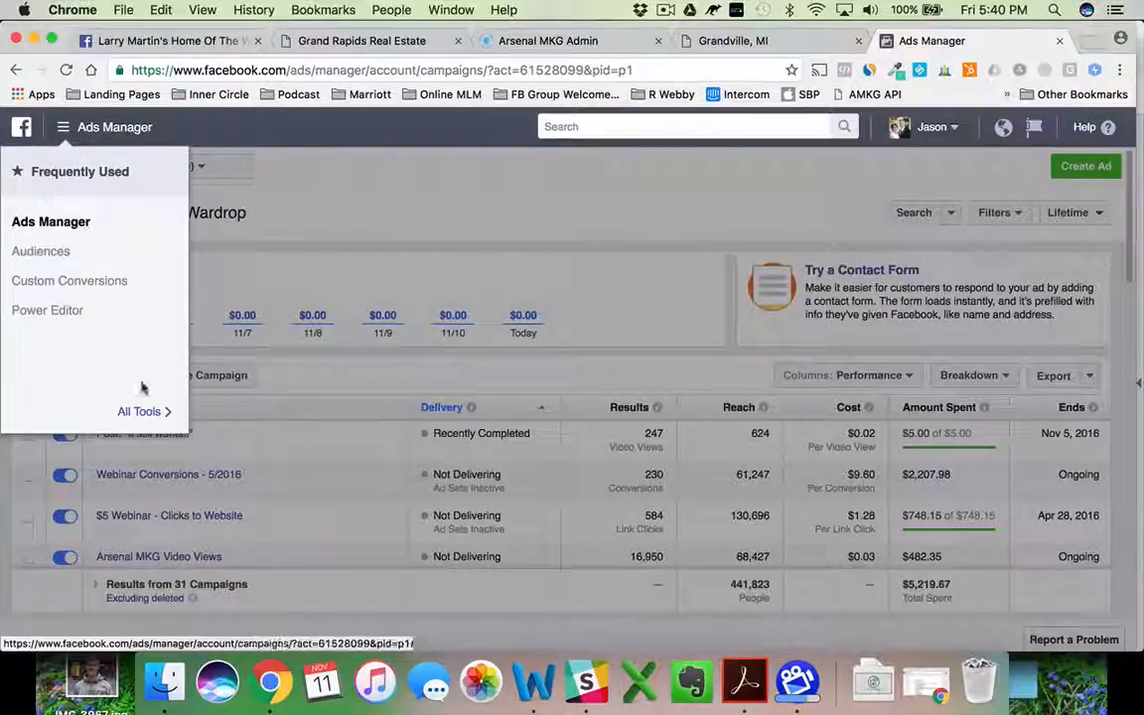
pyautogui.click(142, 412)
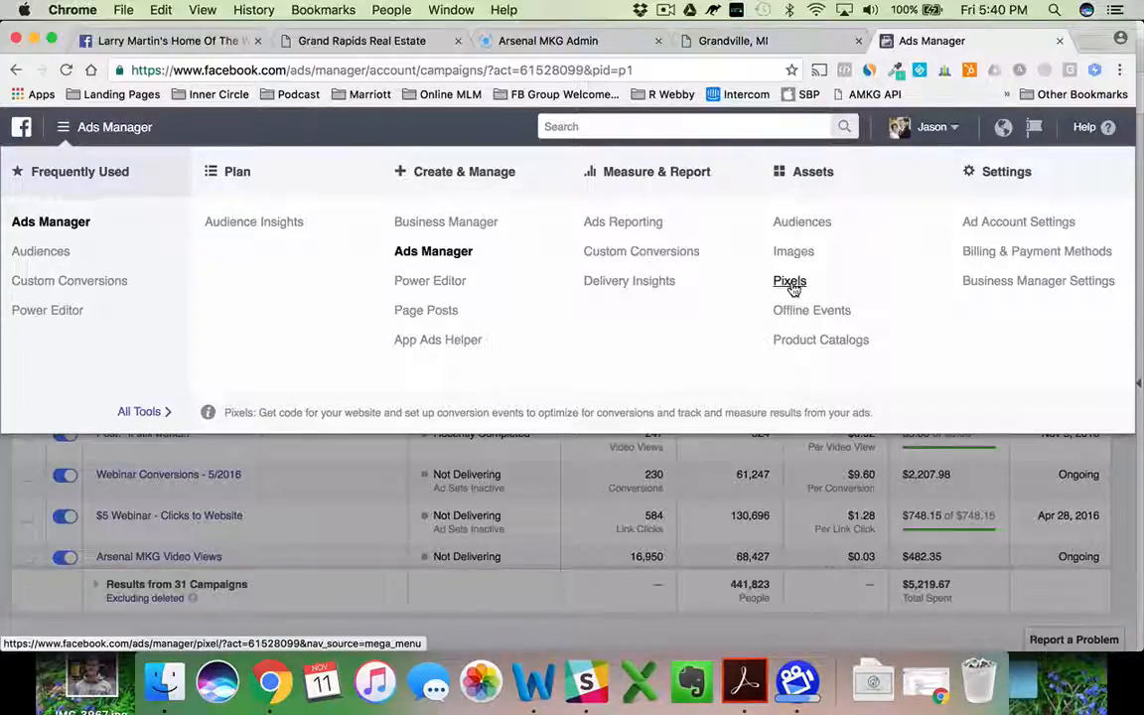
pyautogui.click(789, 283)
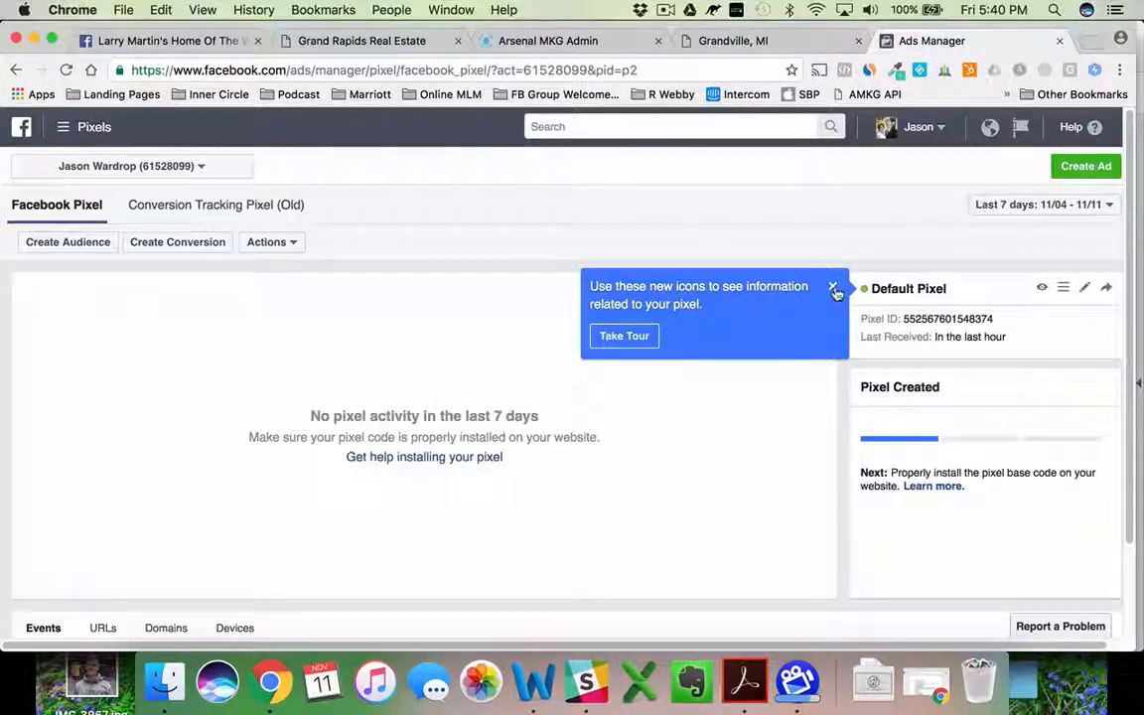
pyautogui.click(833, 288)
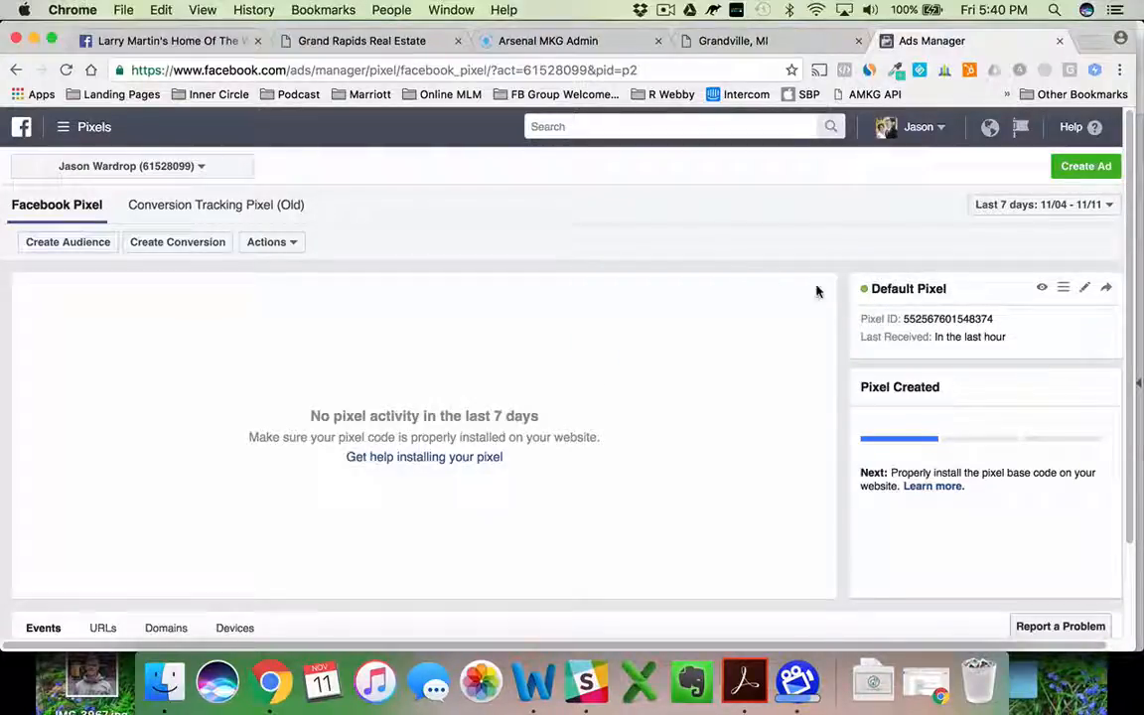
# Step: View the default pixel's base code and copy it to the clipboard
pyautogui.click(275, 246)
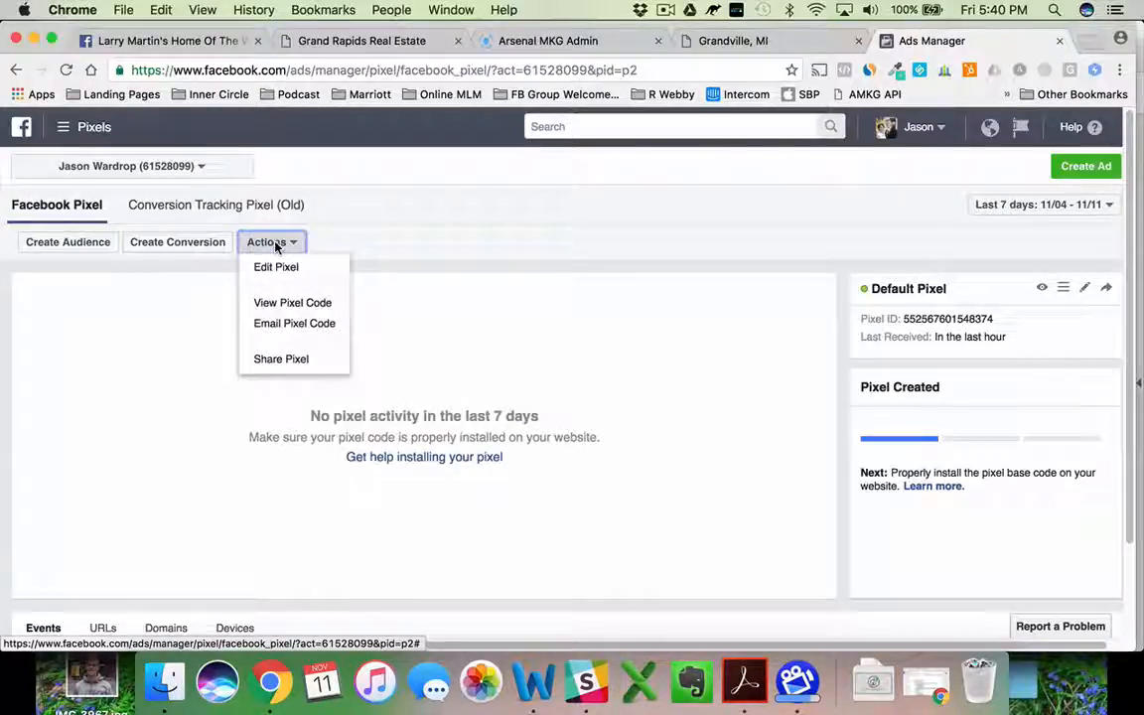
pyautogui.click(297, 304)
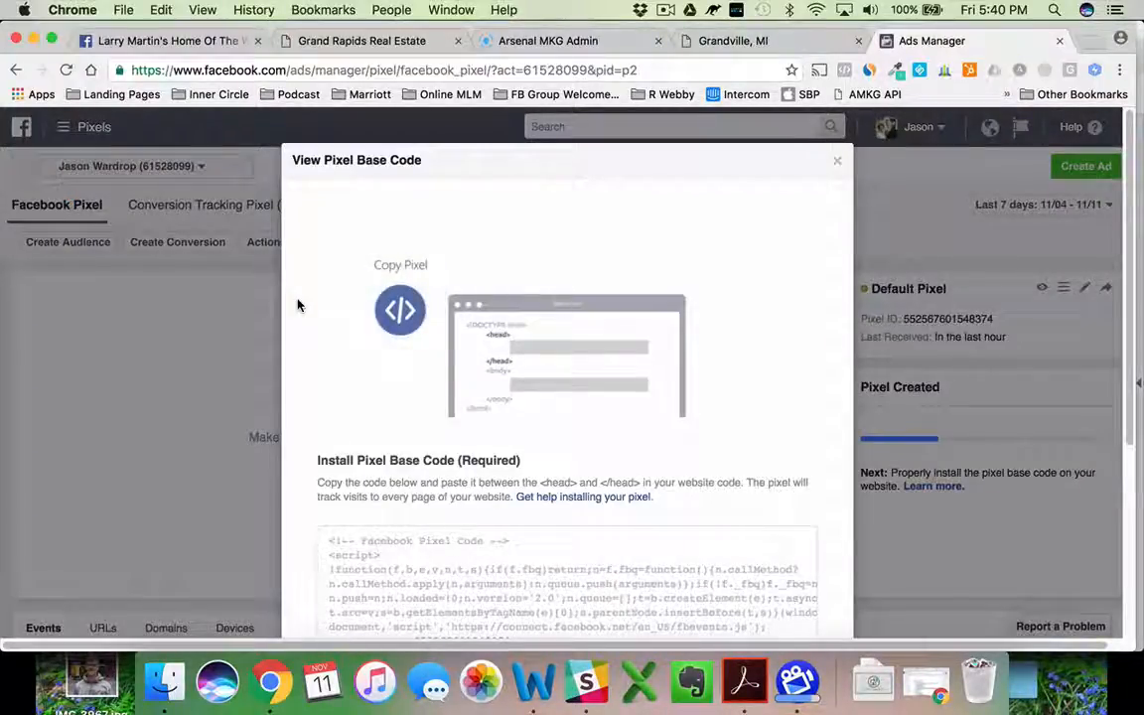
pyautogui.click(430, 577)
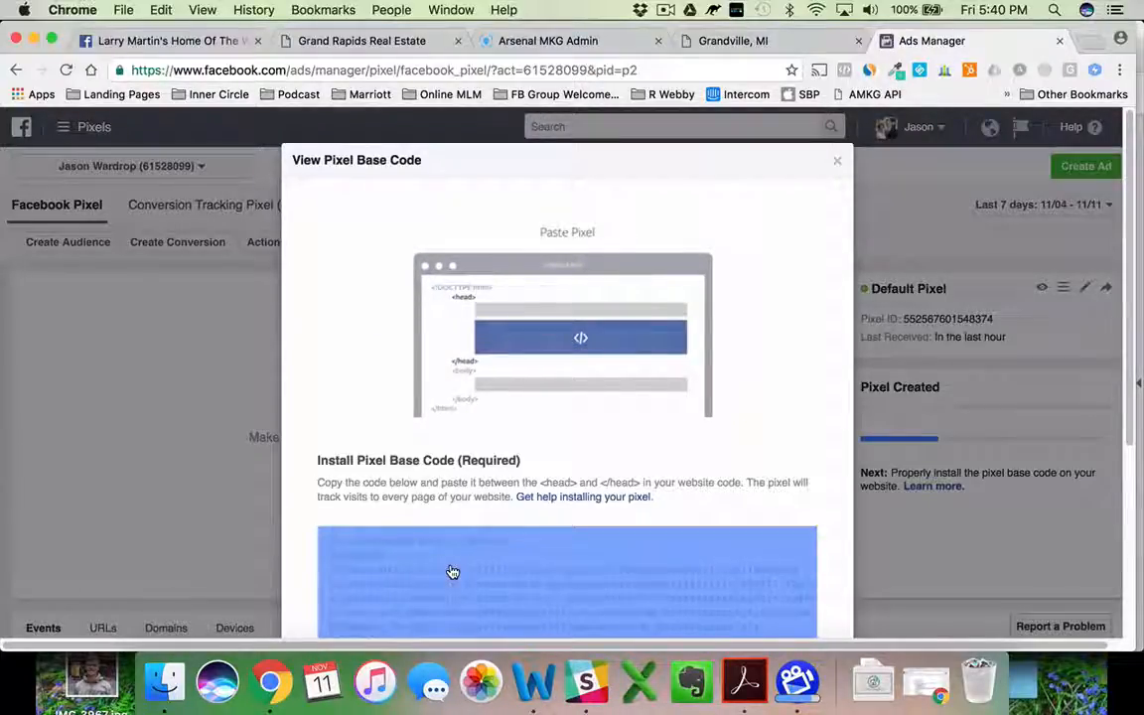
pyautogui.press('super+c')
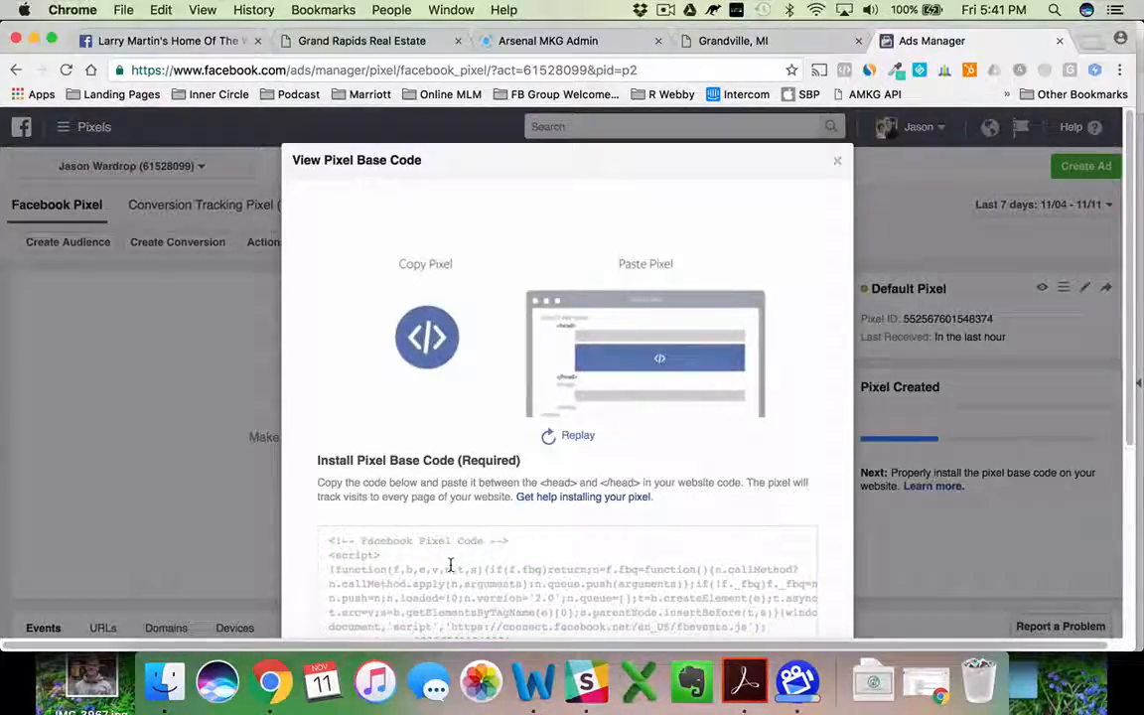
pyautogui.scroll(-5, 450, 565)
pyautogui.moveTo(544, 327)
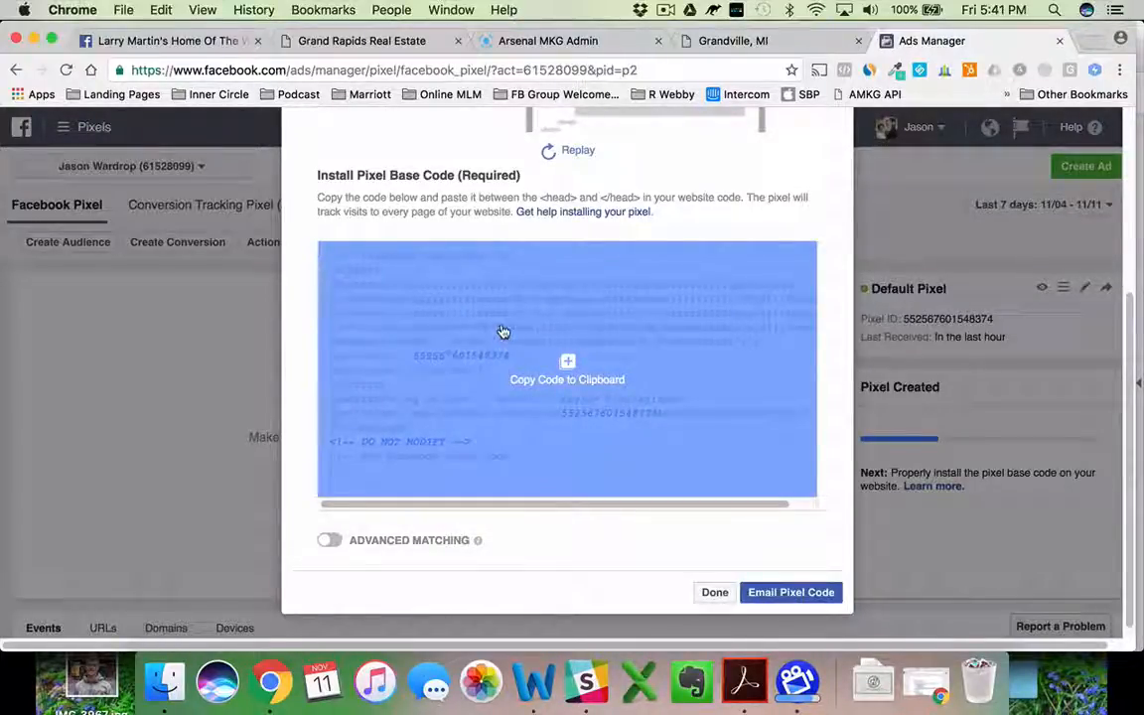
# Step: Open the Grandville, MI website for editing in Arsenal MKG and select the landing page's main section
pyautogui.click(586, 43)
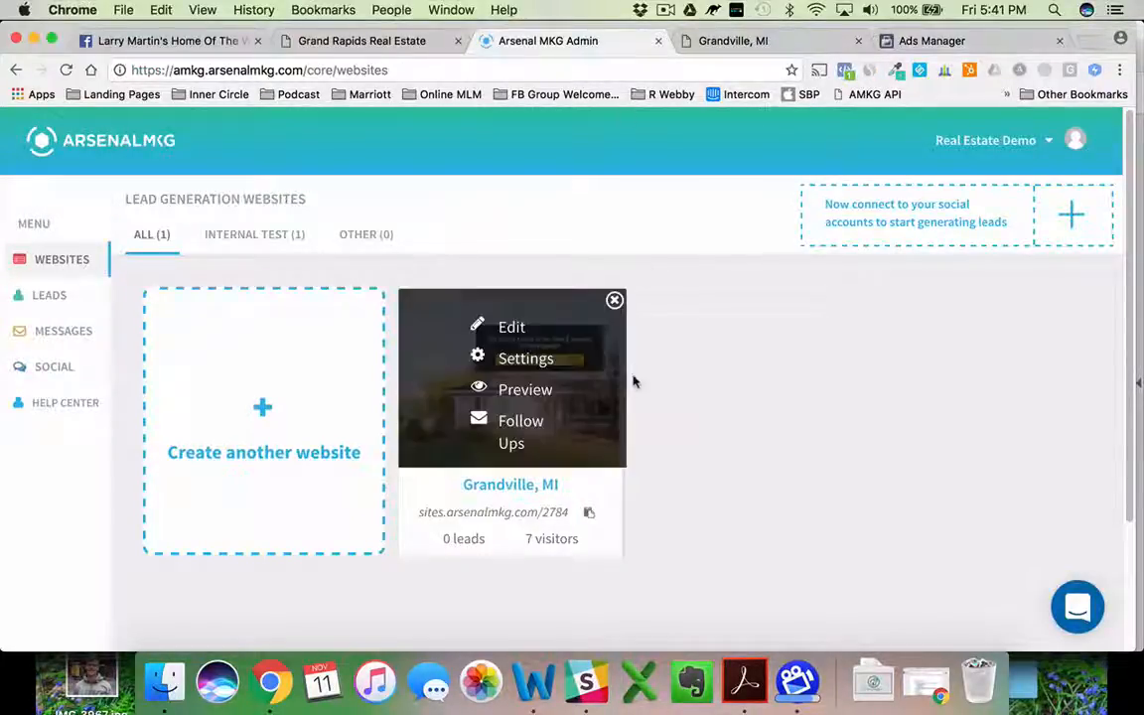
pyautogui.moveTo(549, 477)
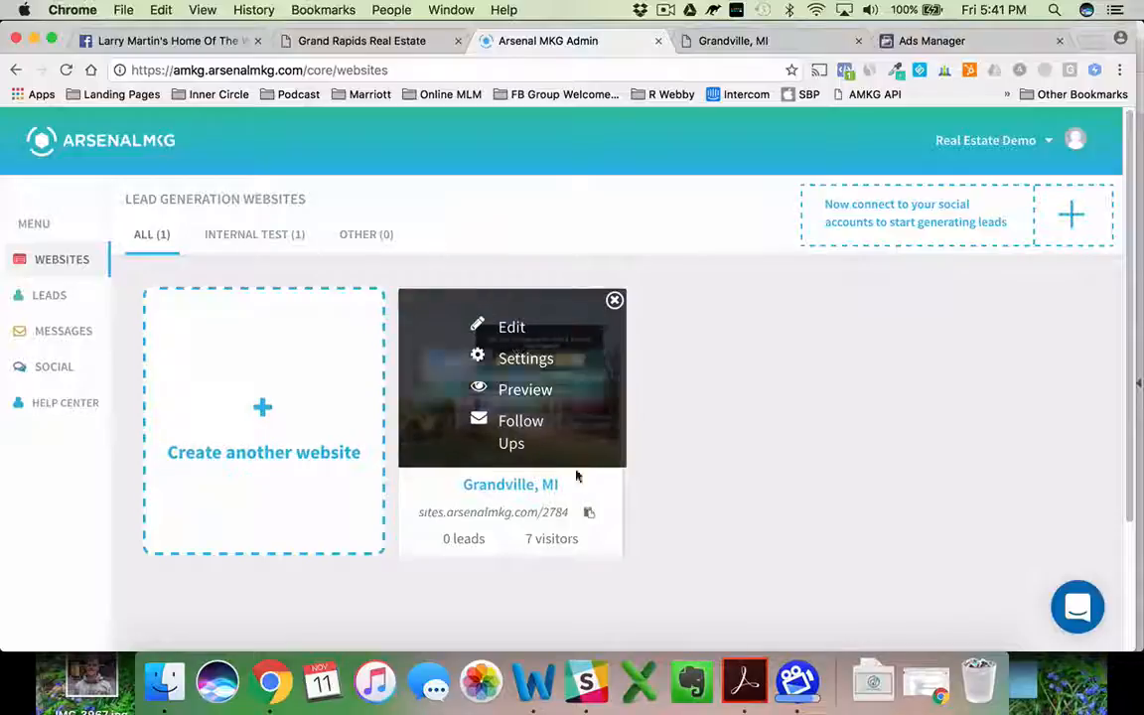
pyautogui.click(514, 331)
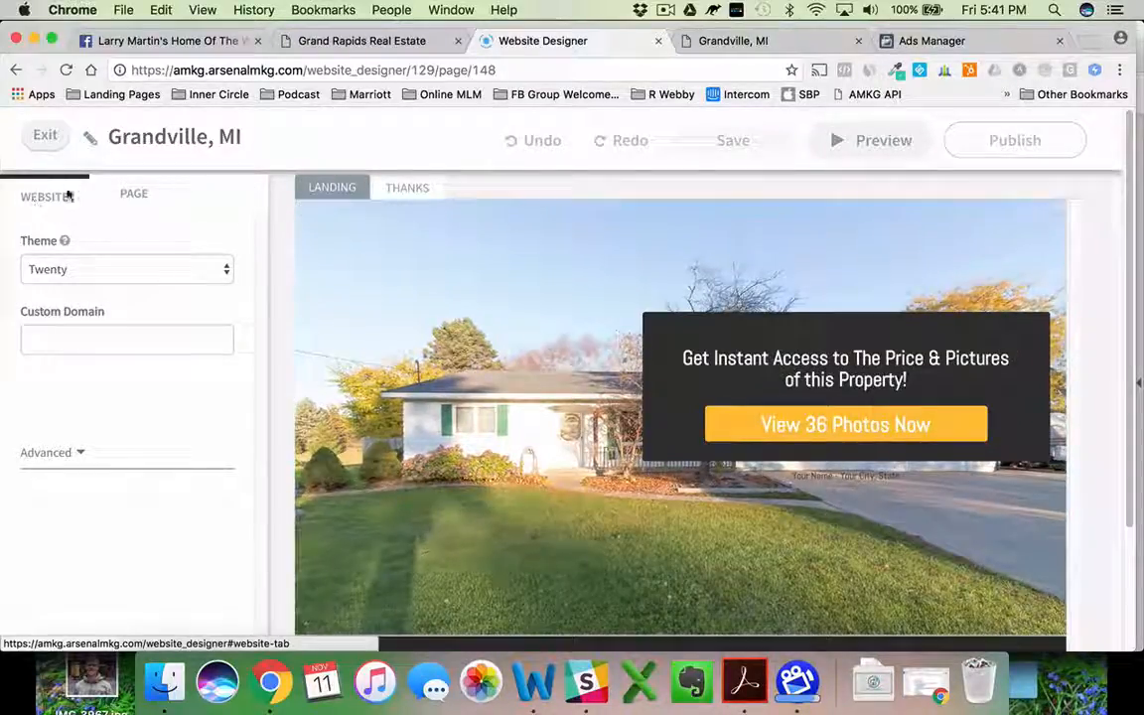
pyautogui.click(457, 286)
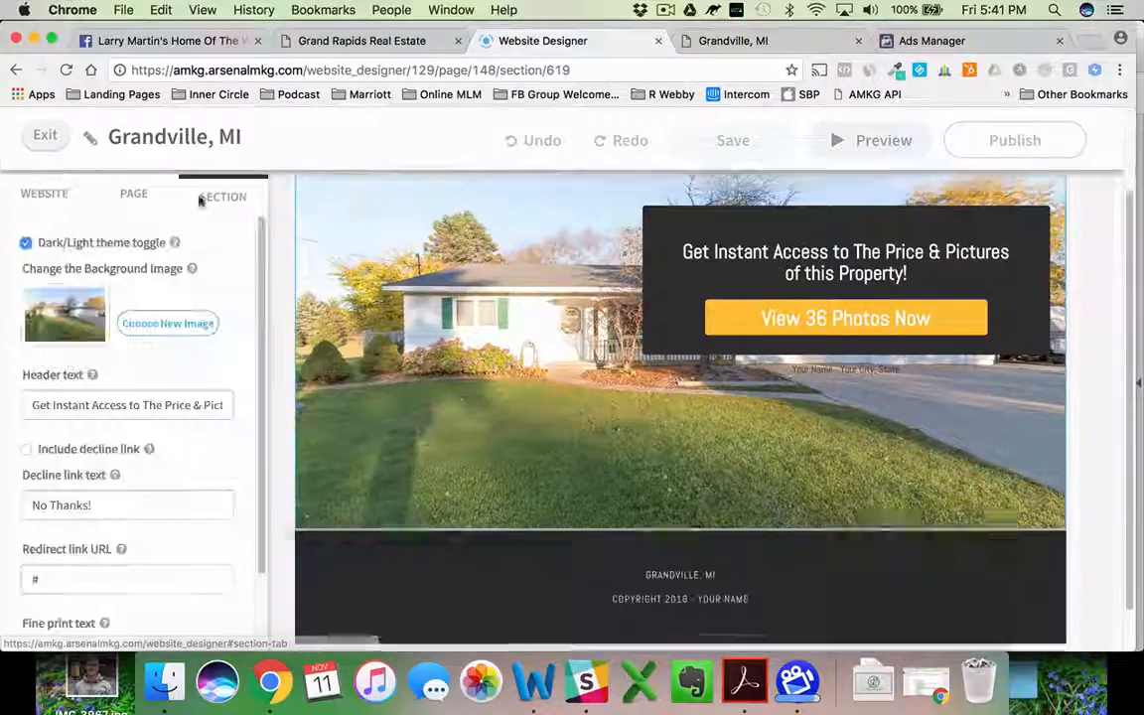
# Step: Paste the Facebook pixel code into the landing page's Header Tracking Code under the advanced page settings and save
pyautogui.click(135, 195)
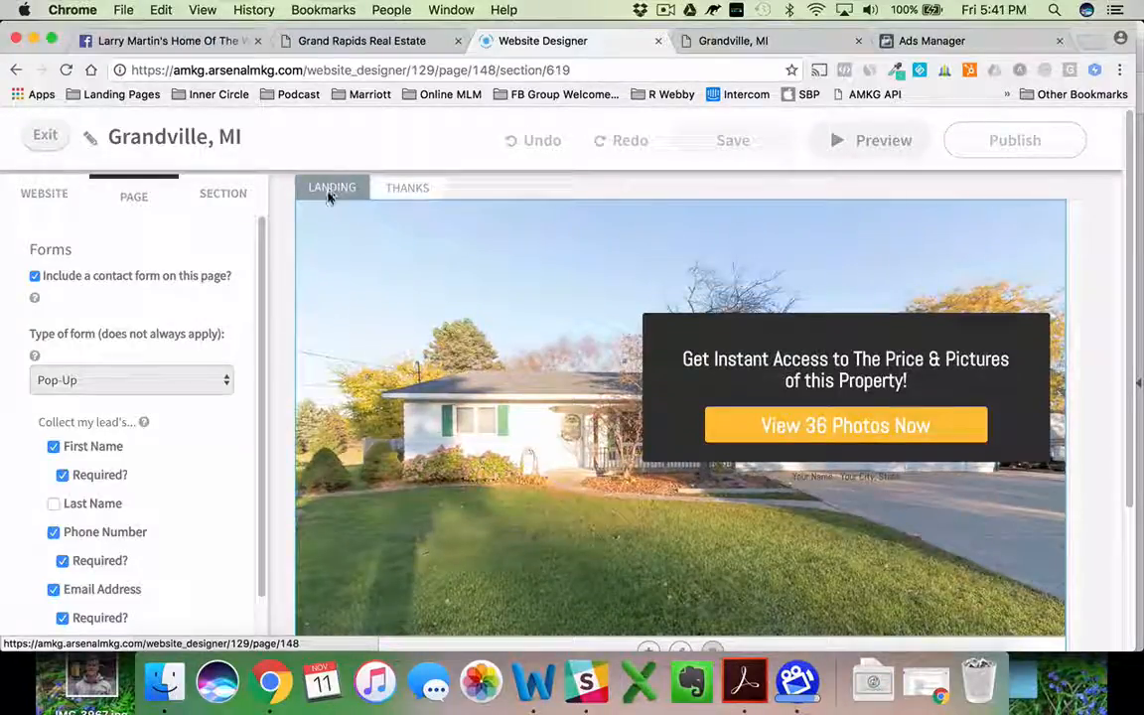
pyautogui.scroll(-3, 154, 326)
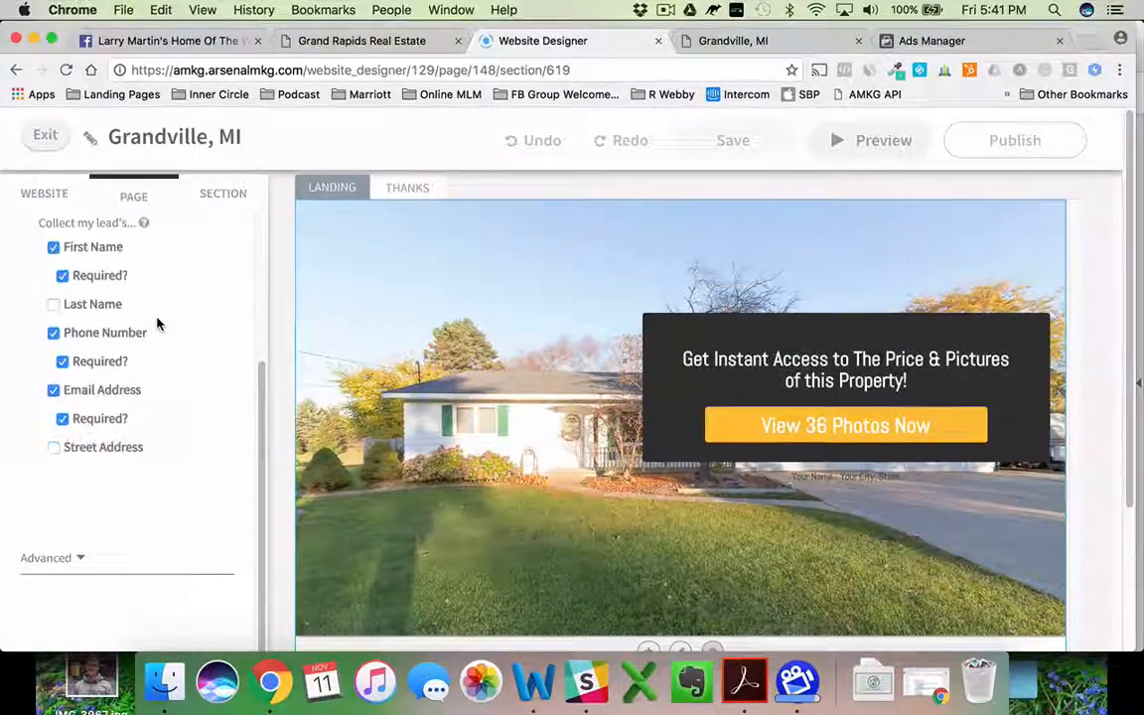
pyautogui.click(38, 557)
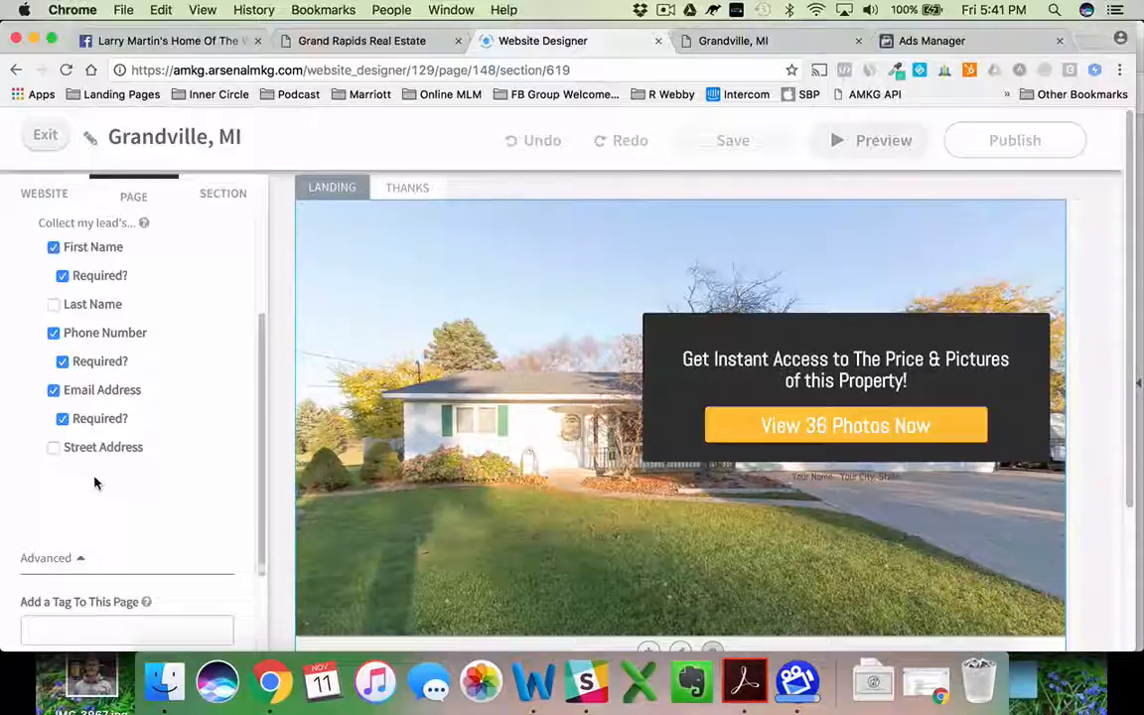
pyautogui.scroll(-6, 95, 476)
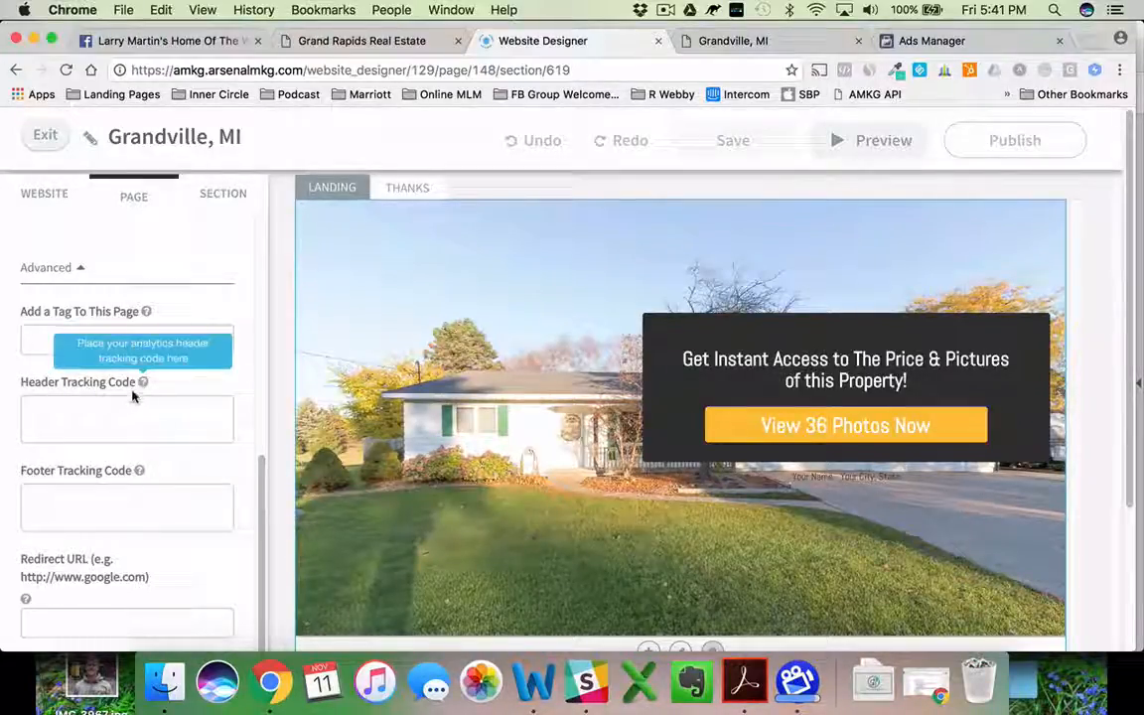
pyautogui.click(108, 404)
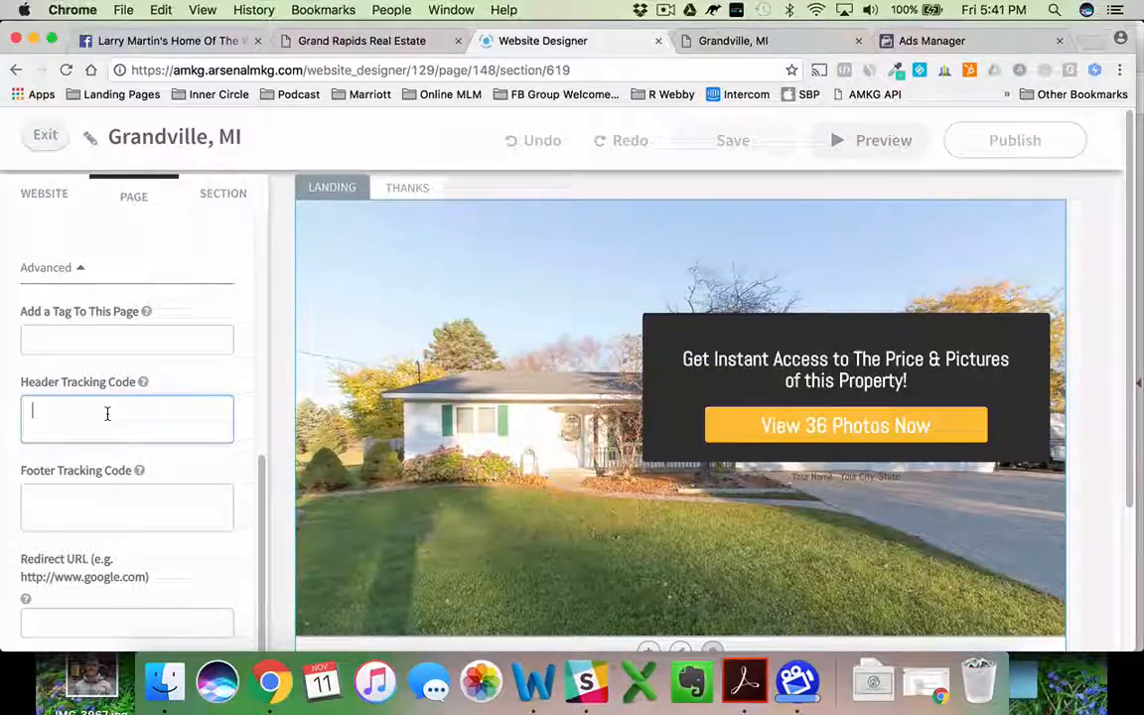
pyautogui.press('super+v')
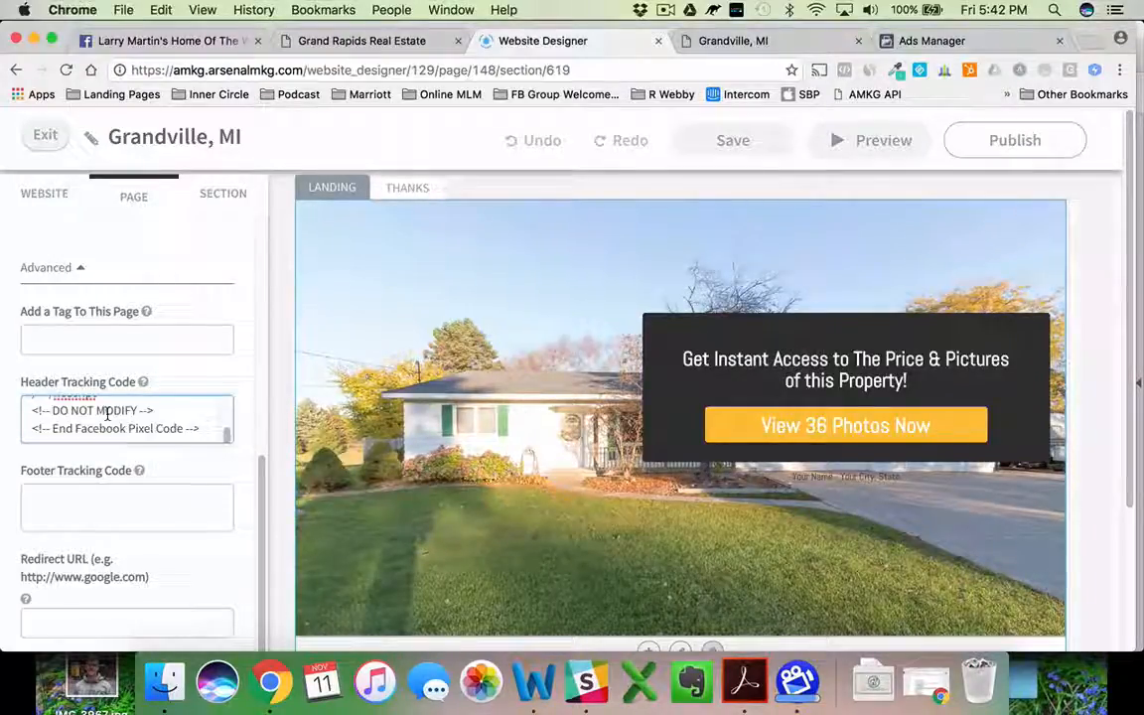
pyautogui.scroll(6, 91, 429)
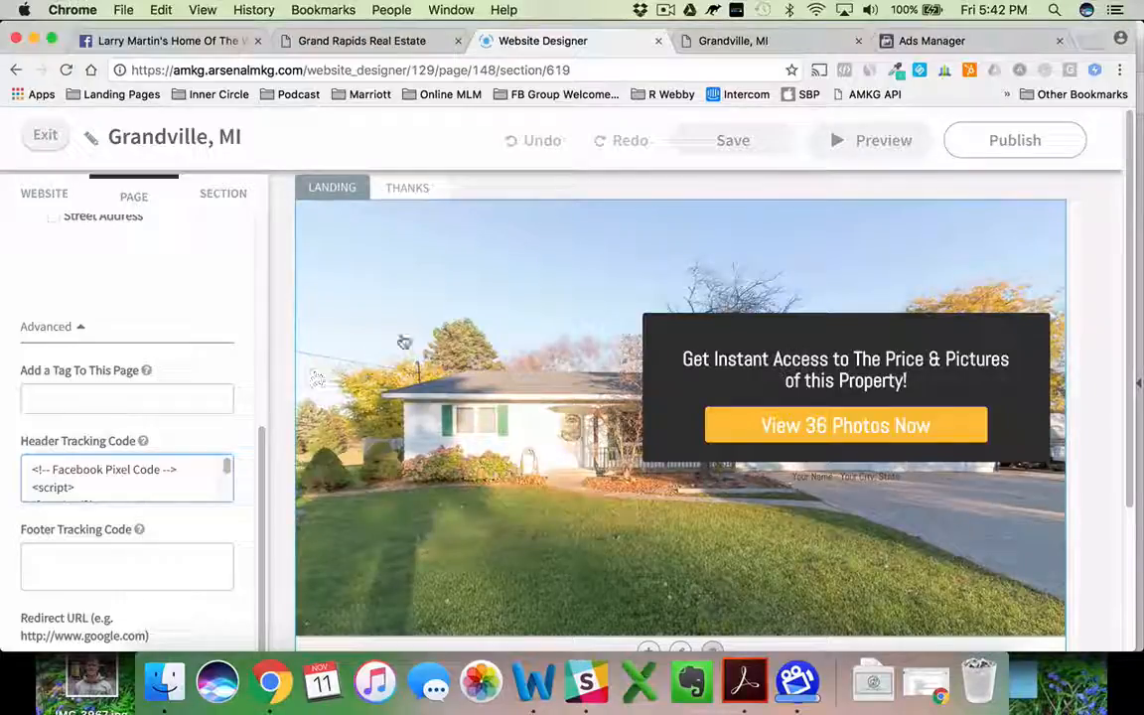
pyautogui.click(715, 144)
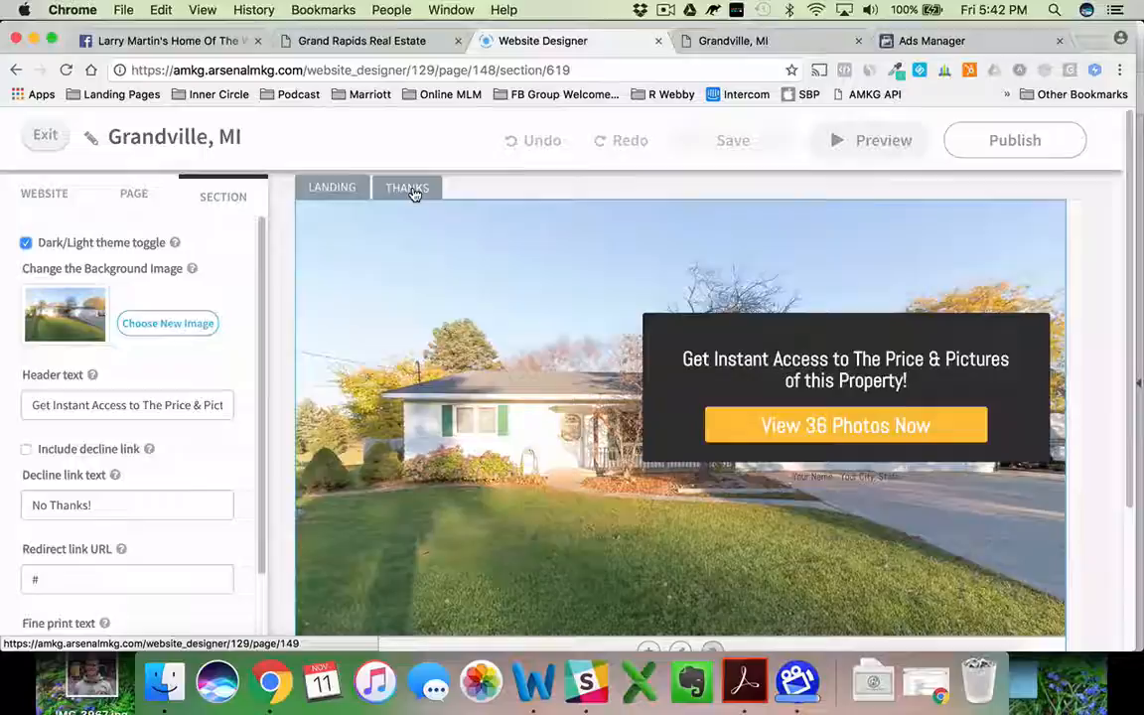
# Step: Paste the same pixel code into the Thanks page's Header Tracking Code and publish the website
pyautogui.click(408, 187)
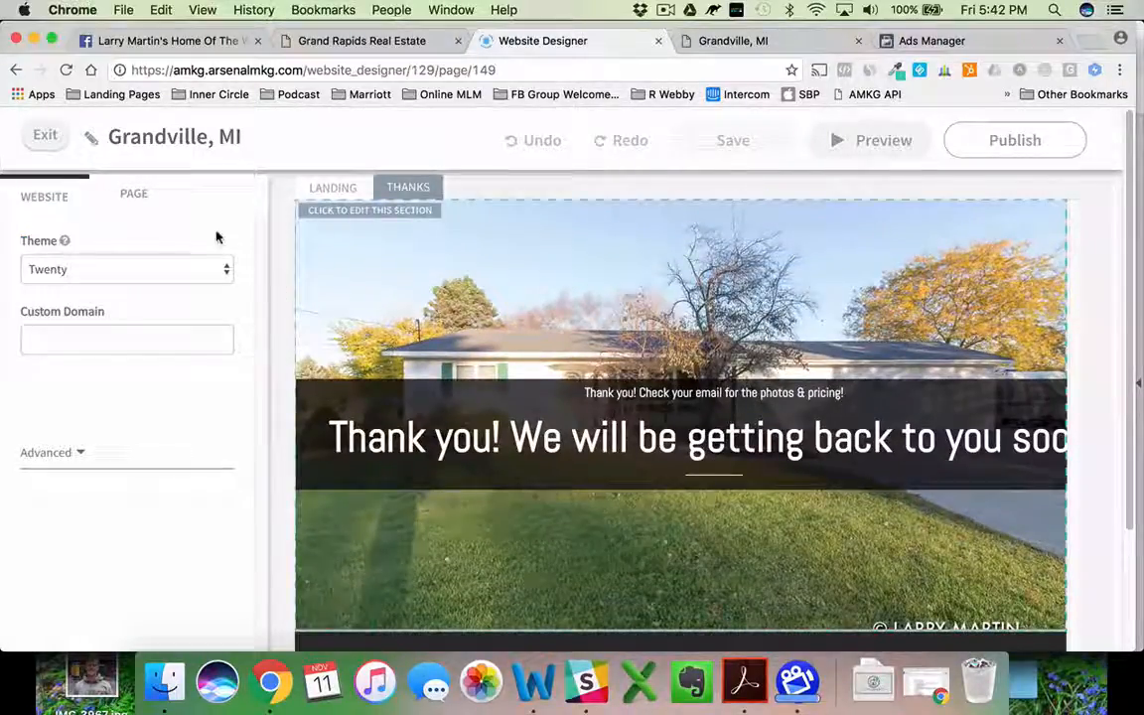
pyautogui.click(139, 196)
pyautogui.click(142, 471)
pyautogui.press('super+v')
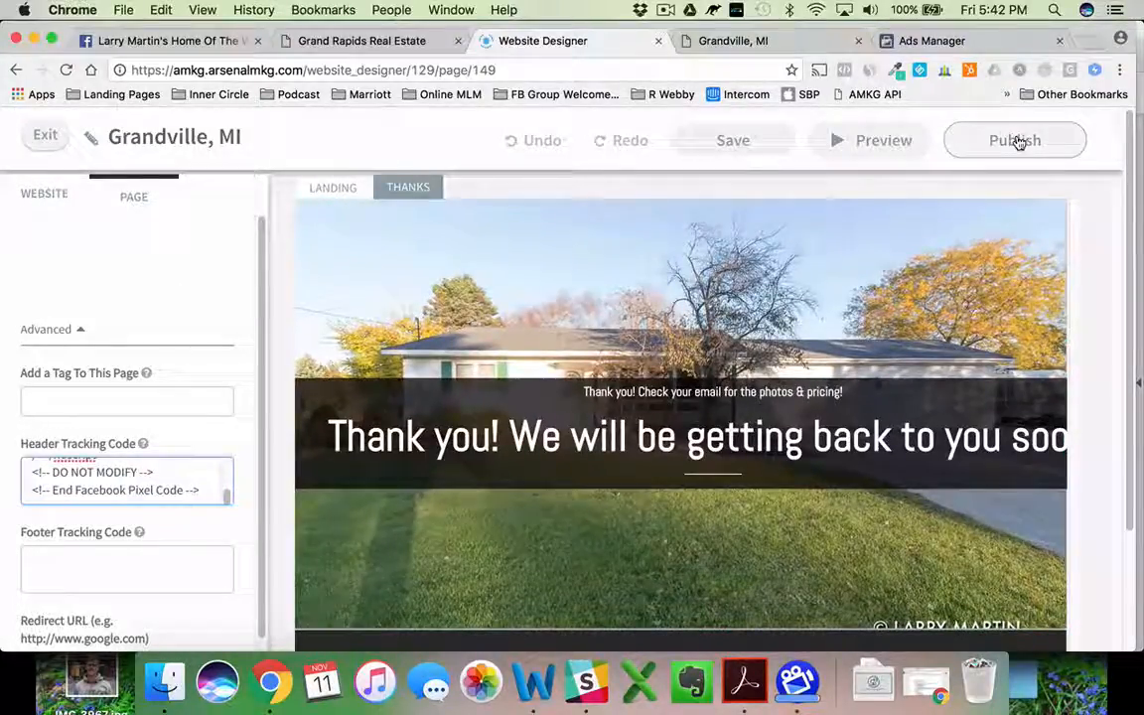
pyautogui.click(1015, 142)
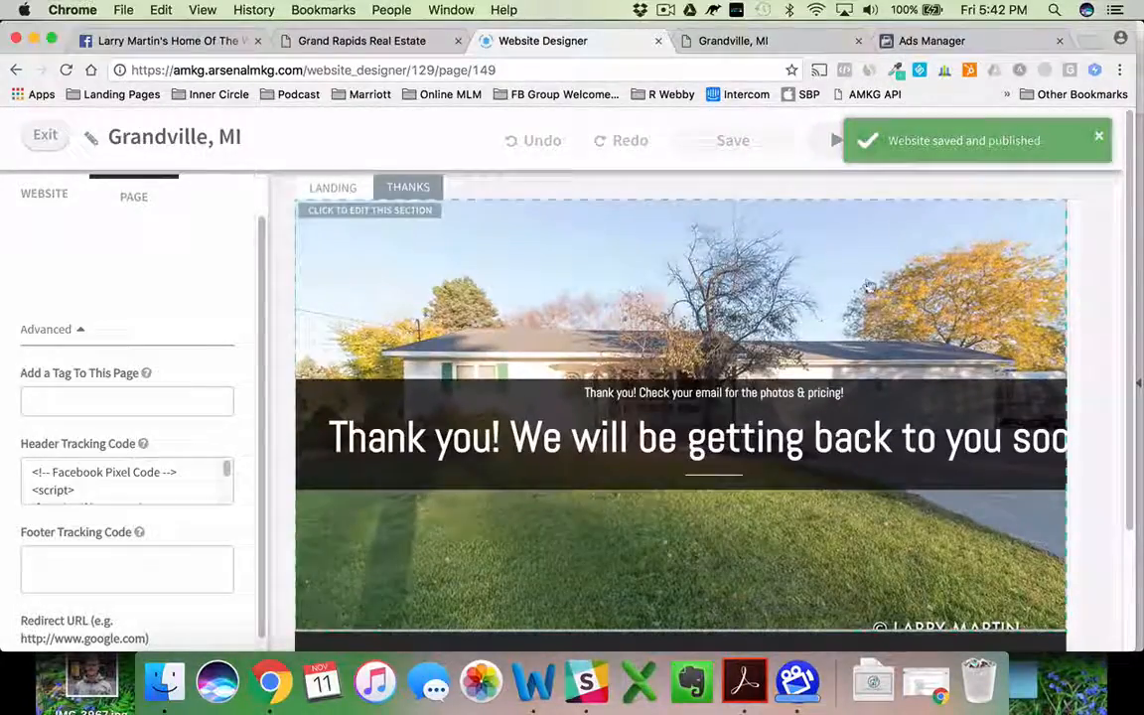
# Step: Exit the website designer and open the live Grandville, MI site at sites.arsenalmkg.com/2784
pyautogui.click(43, 140)
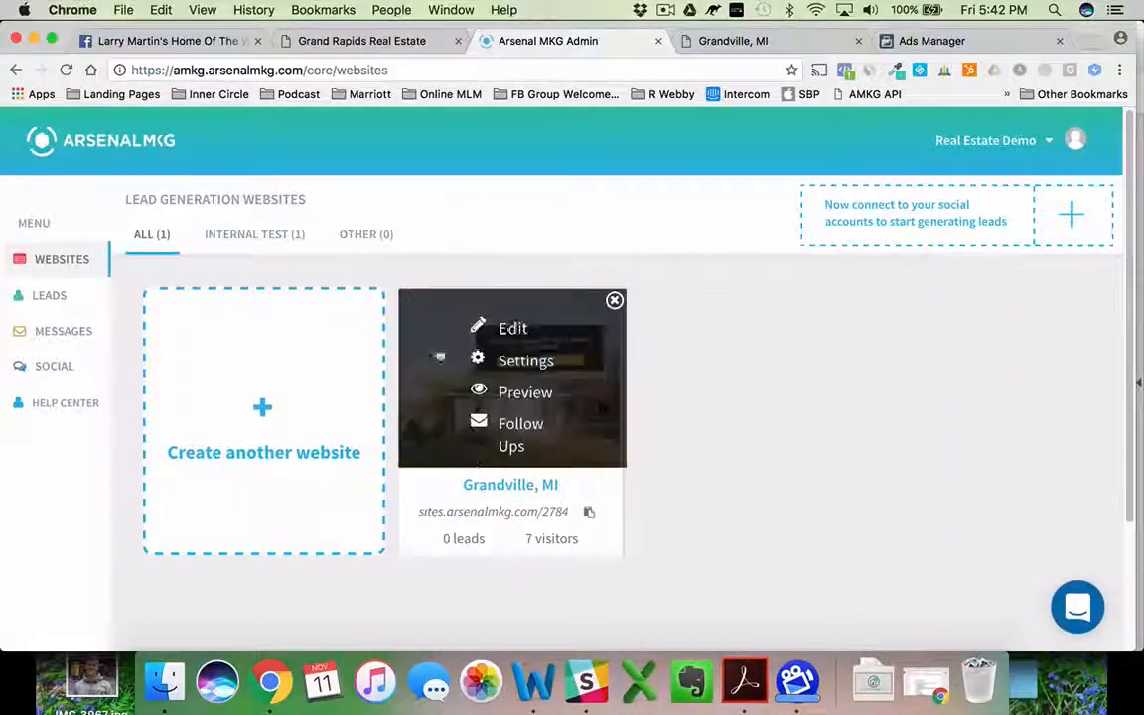
pyautogui.click(510, 514)
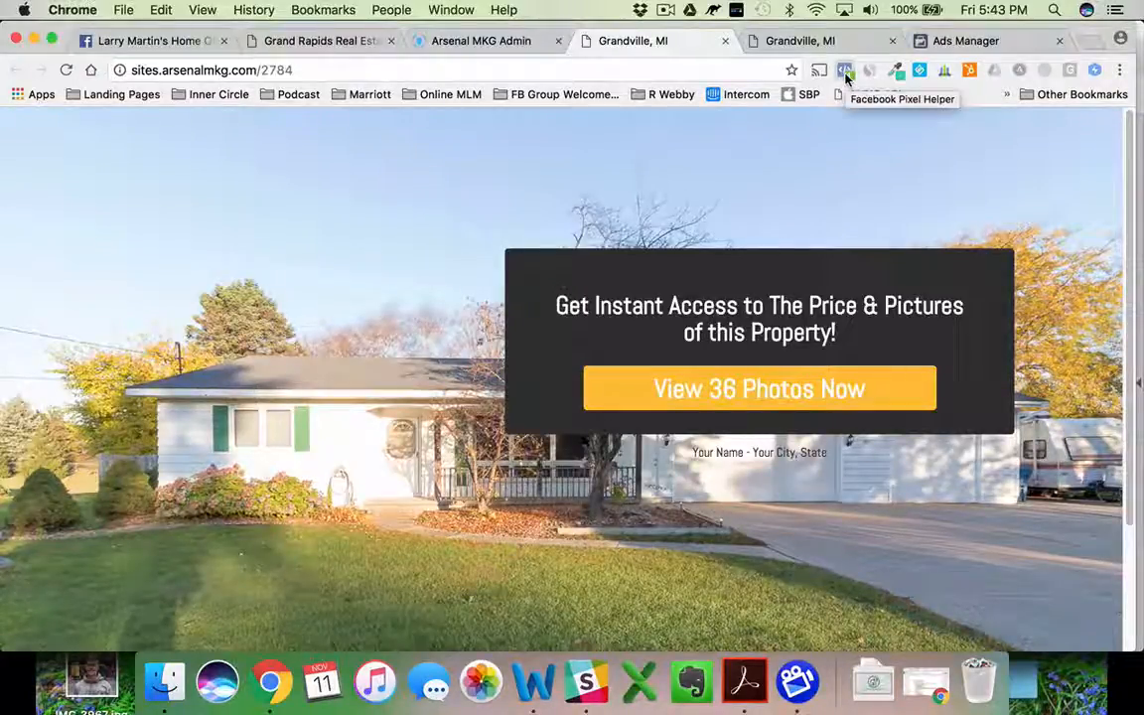
# Step: Search Google for "facebook pixel helper" in a new tab and open the extension's Chrome Web Store page
pyautogui.press('super+t')
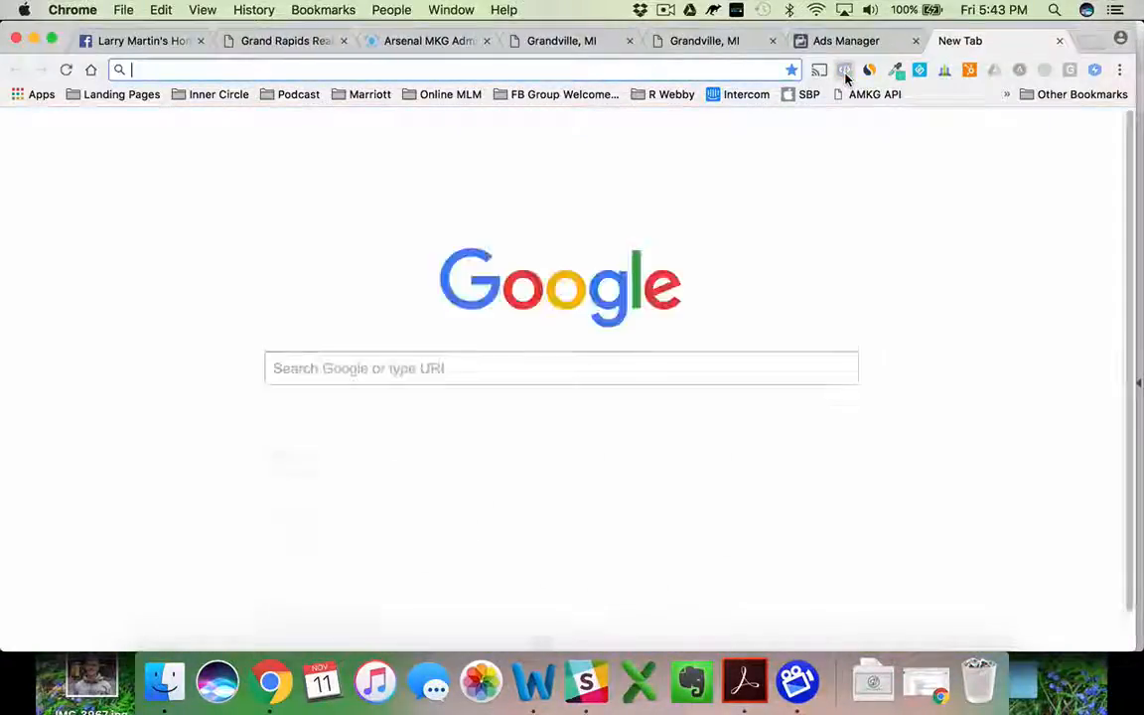
pyautogui.write('facebook pix')
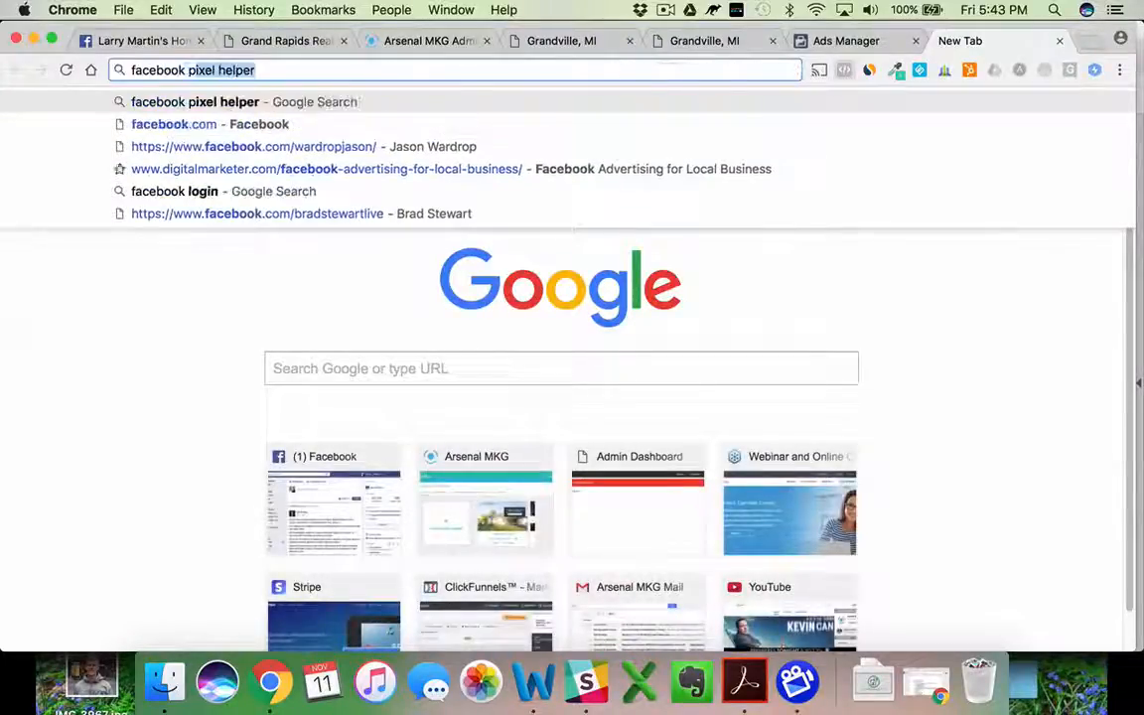
pyautogui.write('el helper')
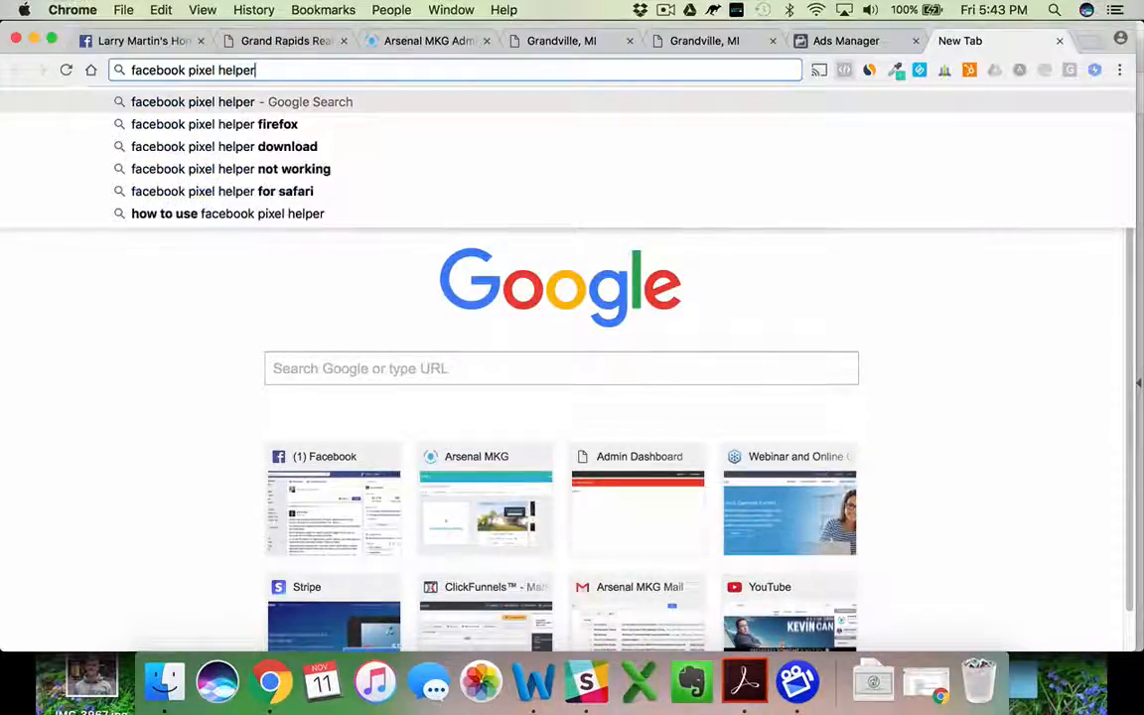
pyautogui.press('Return')
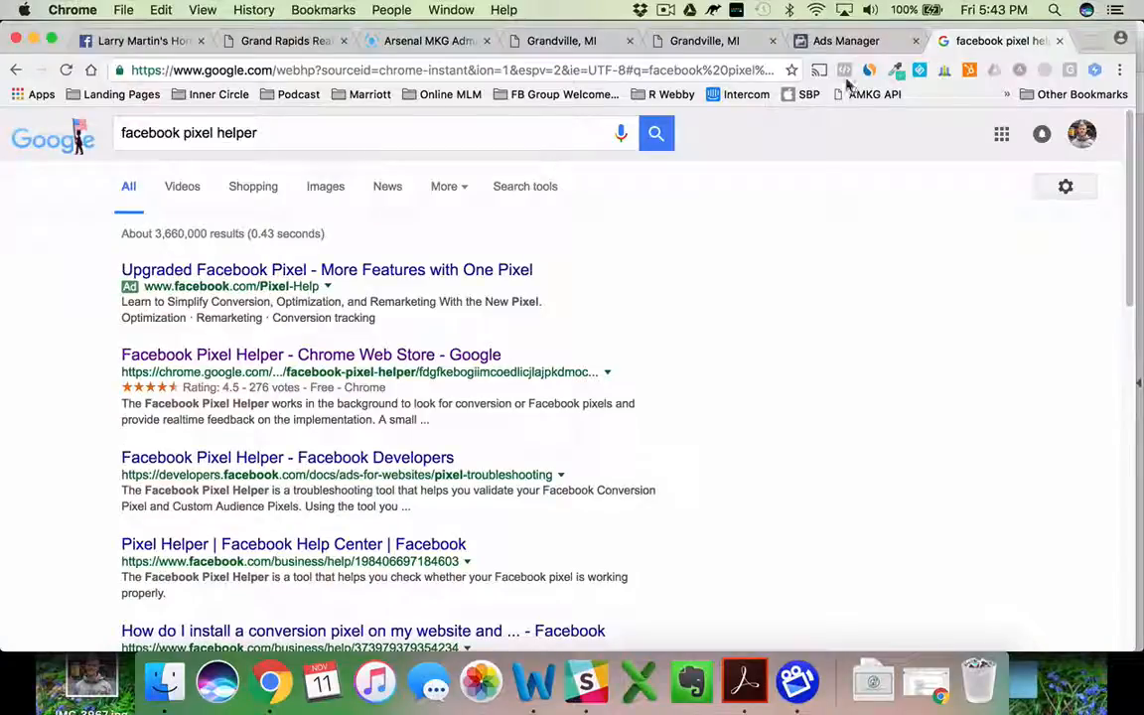
pyautogui.click(159, 270)
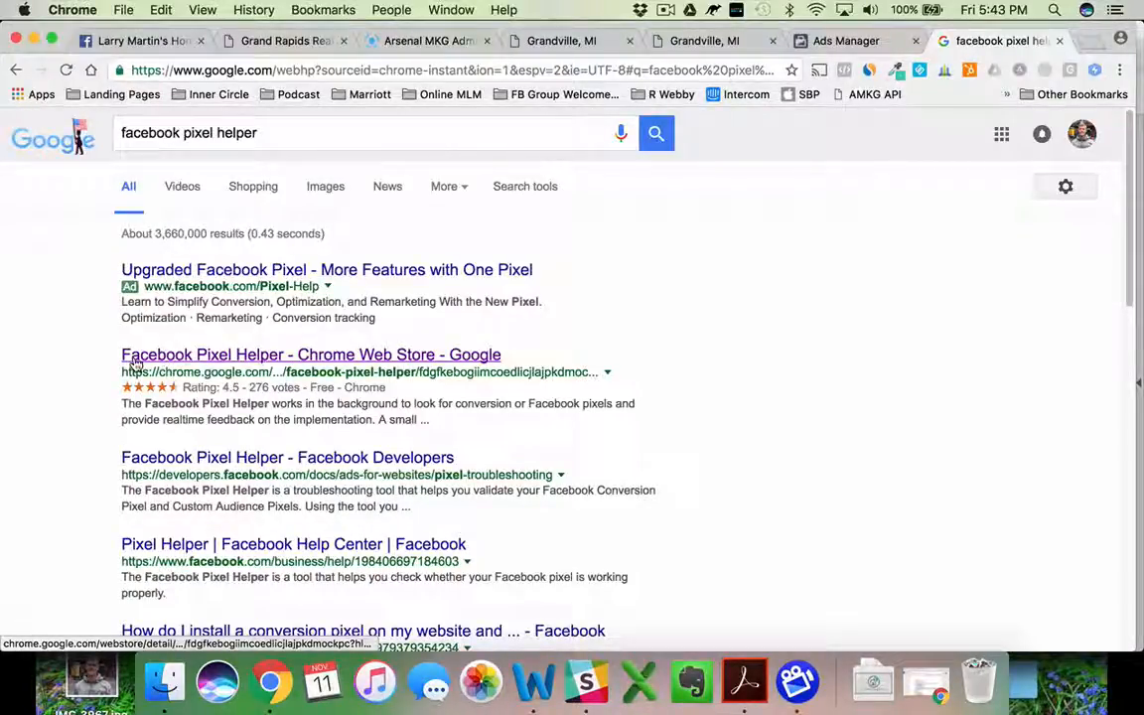
pyautogui.click(280, 356)
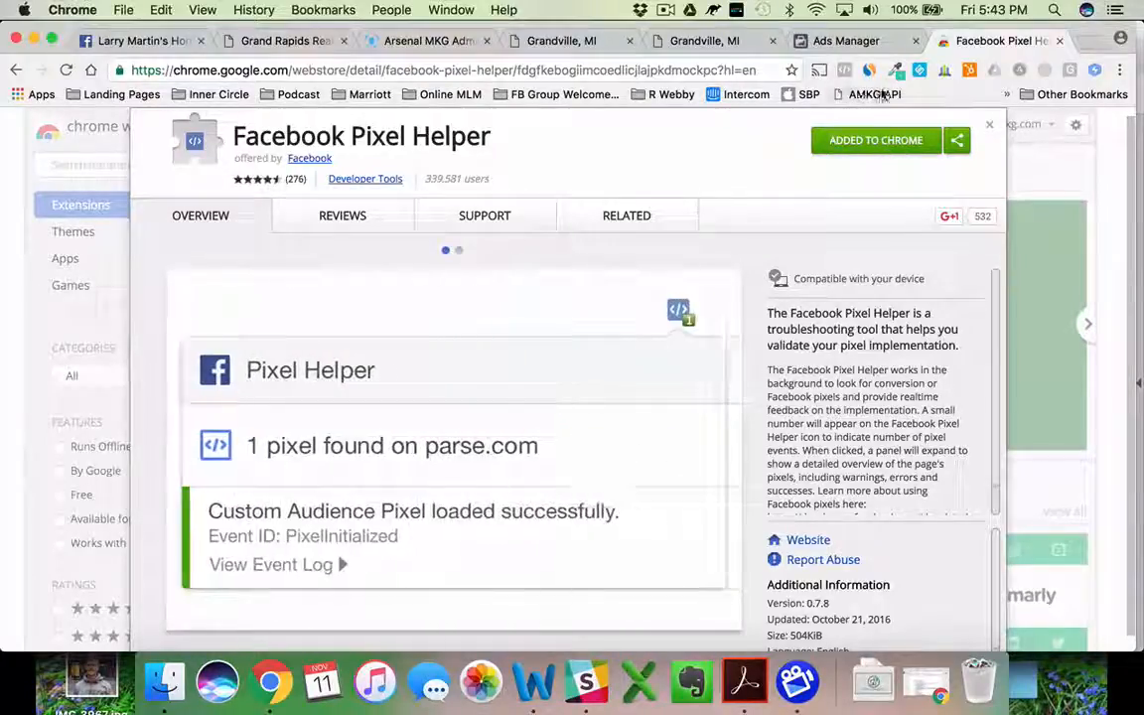
# Step: Check the Facebook Pixel Helper indicator on the live Grandville, MI site and return to the extension's Chrome Web Store page
pyautogui.click(695, 41)
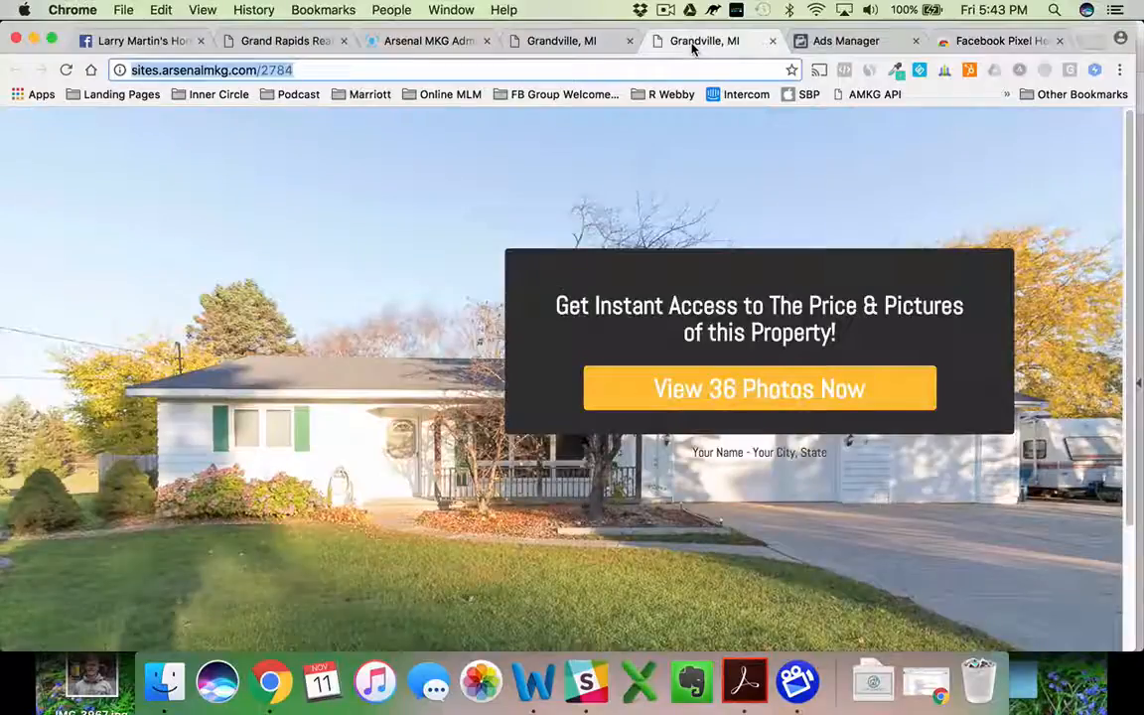
pyautogui.click(596, 40)
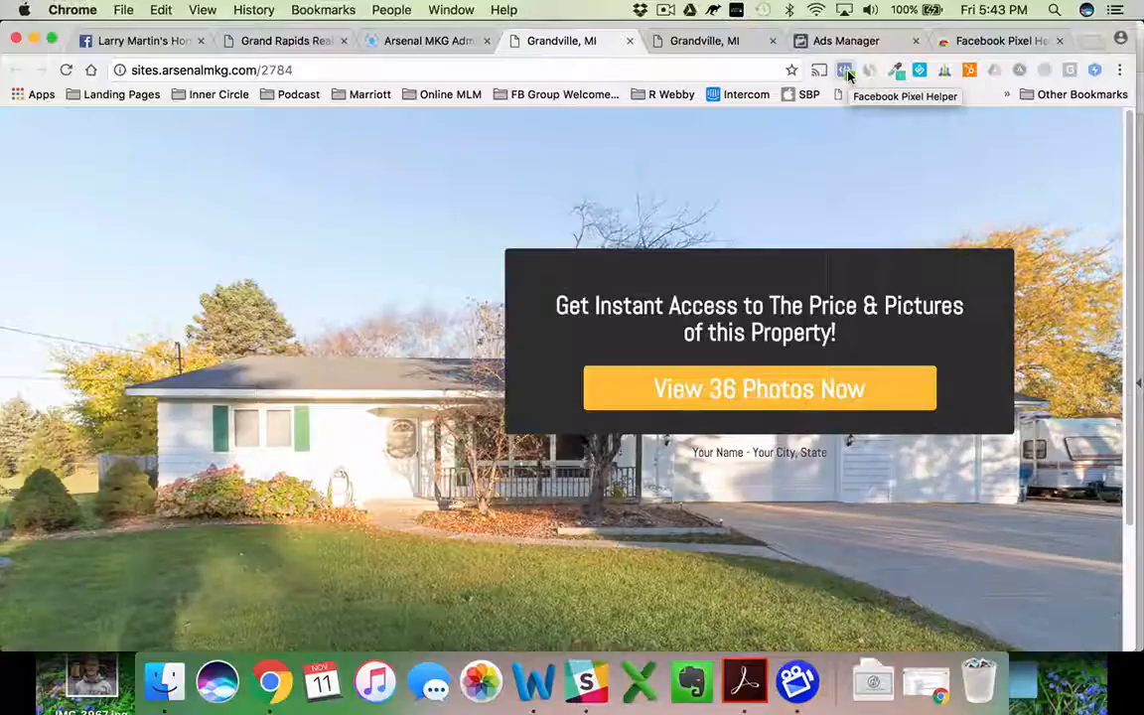
pyautogui.click(948, 42)
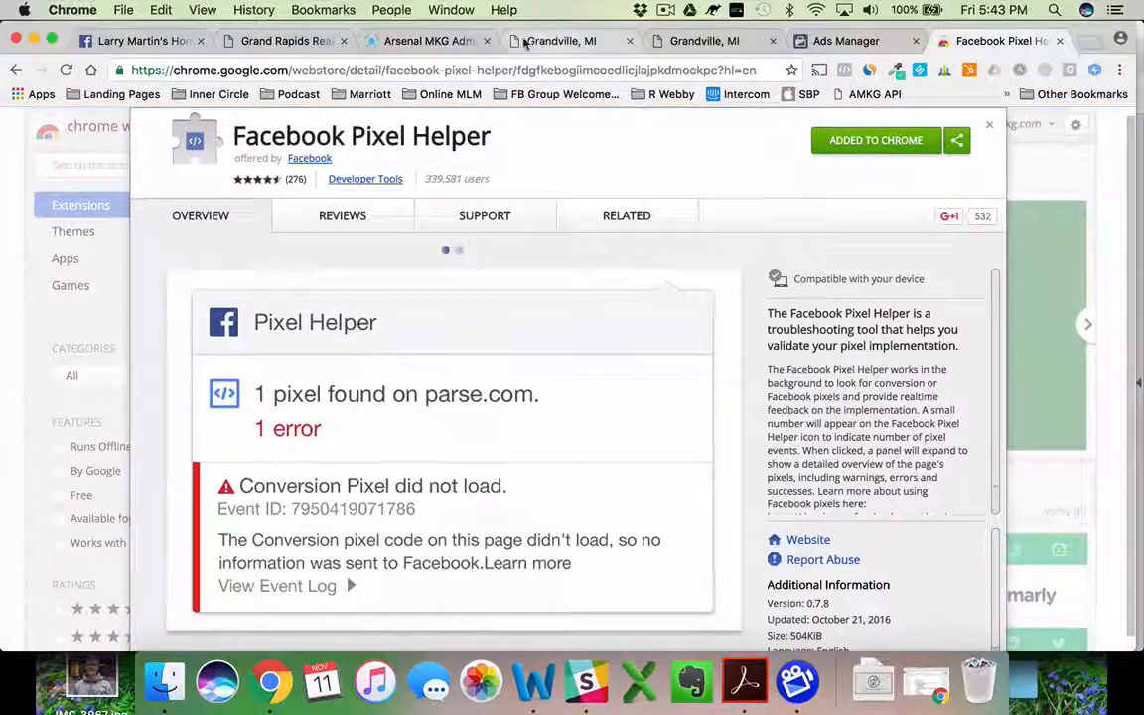
# Step: Copy the pixel base code in Ads Manager and return via the Arsenal MKG websites list to the live Grandville, MI site
pyautogui.click(844, 41)
pyautogui.moveTo(517, 375)
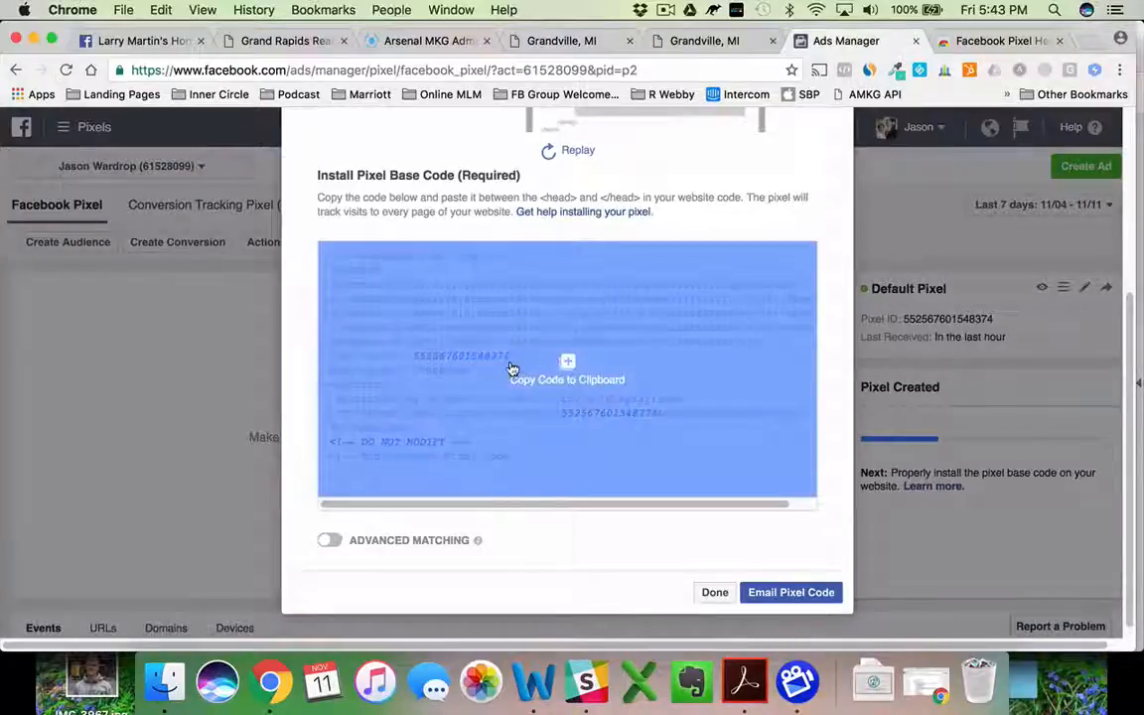
pyautogui.click(551, 337)
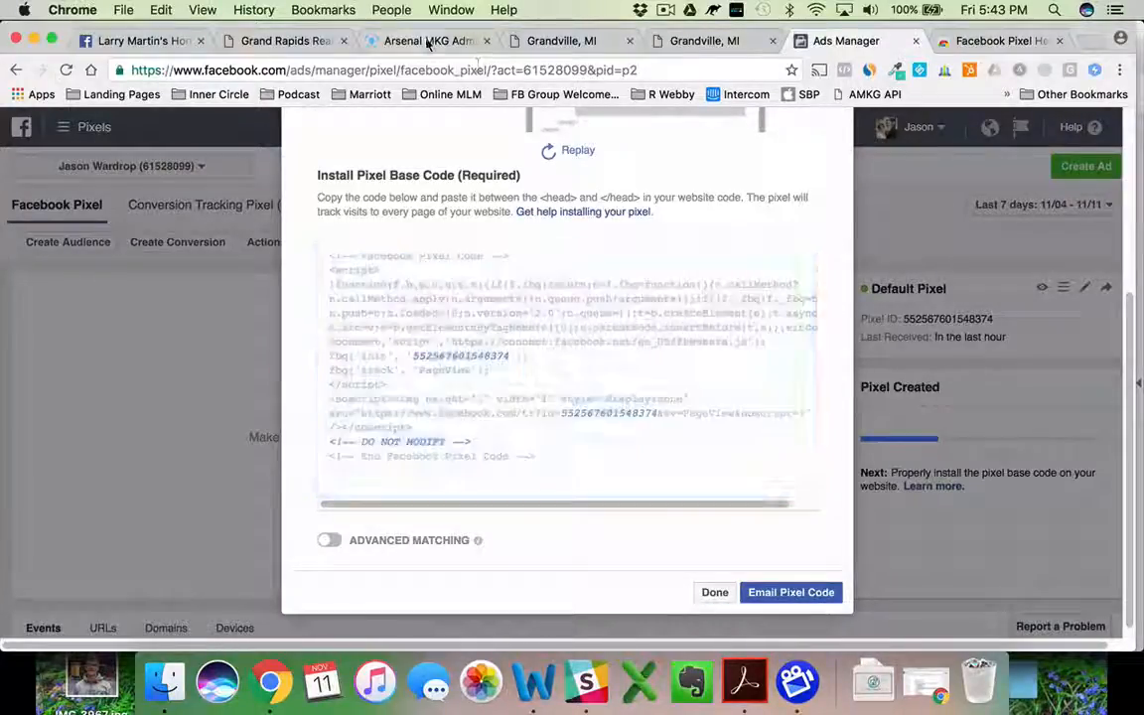
pyautogui.click(429, 41)
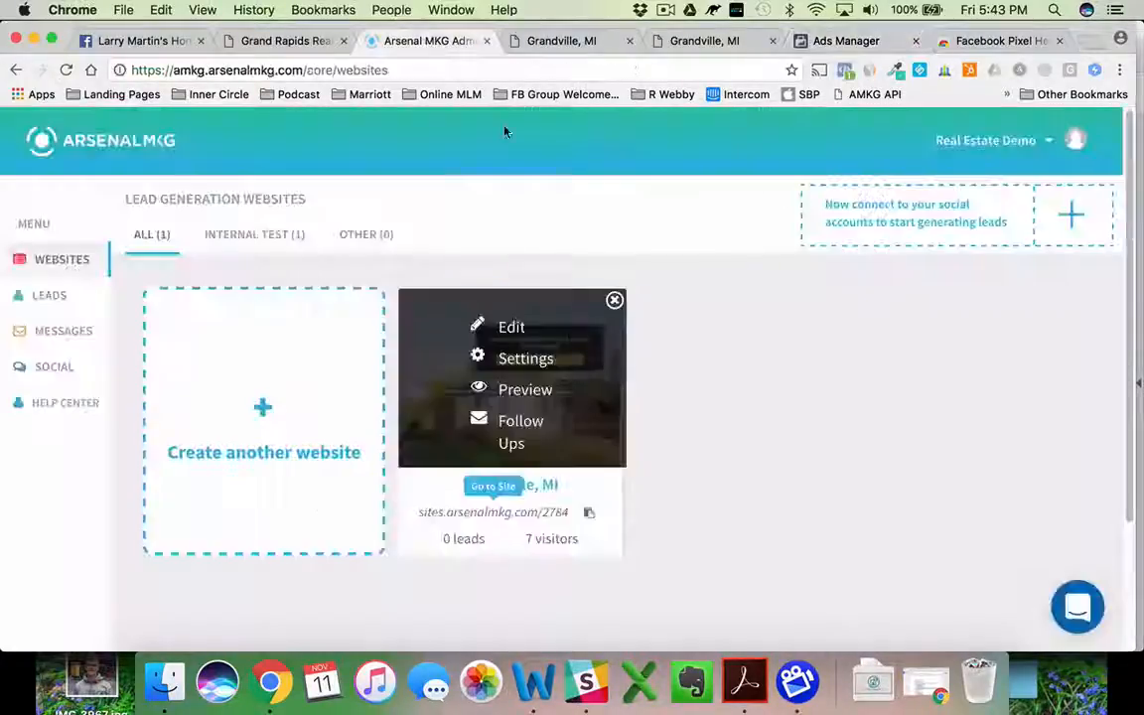
pyautogui.click(558, 41)
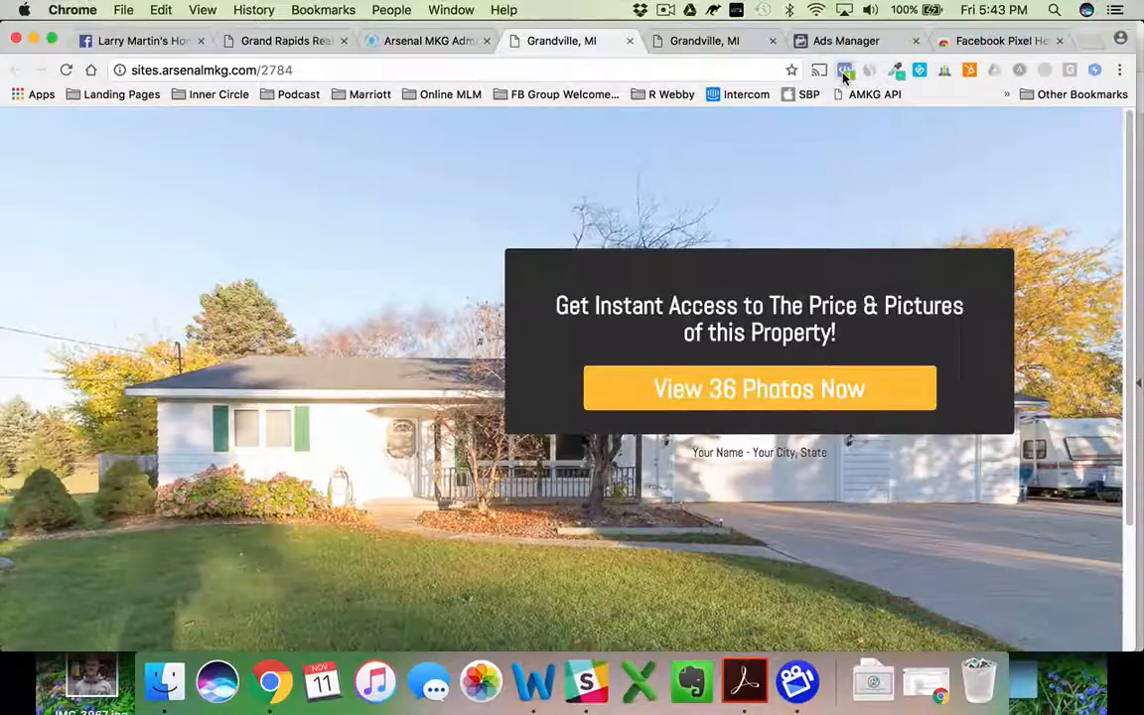